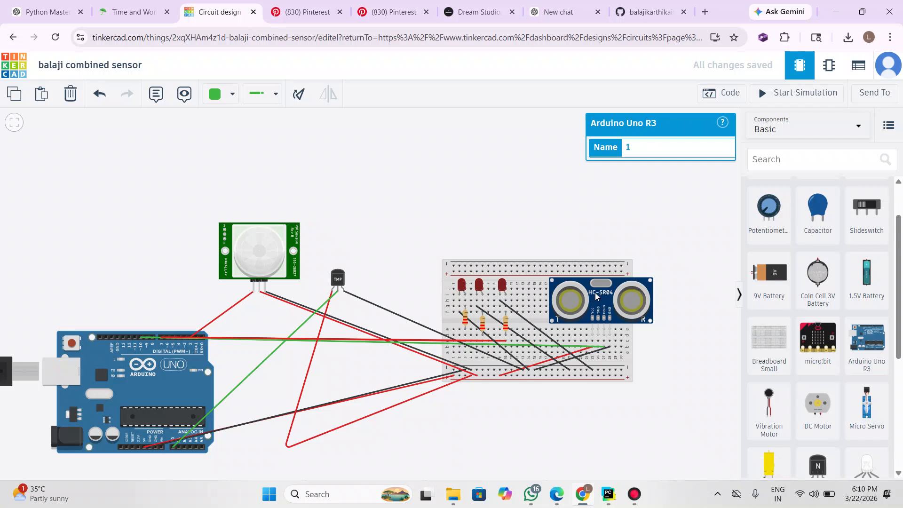
Step: Review the pin definitions and setup section of the Arduino code, and close the code view
{"action": "left_click", "coordinate": [722, 100]}
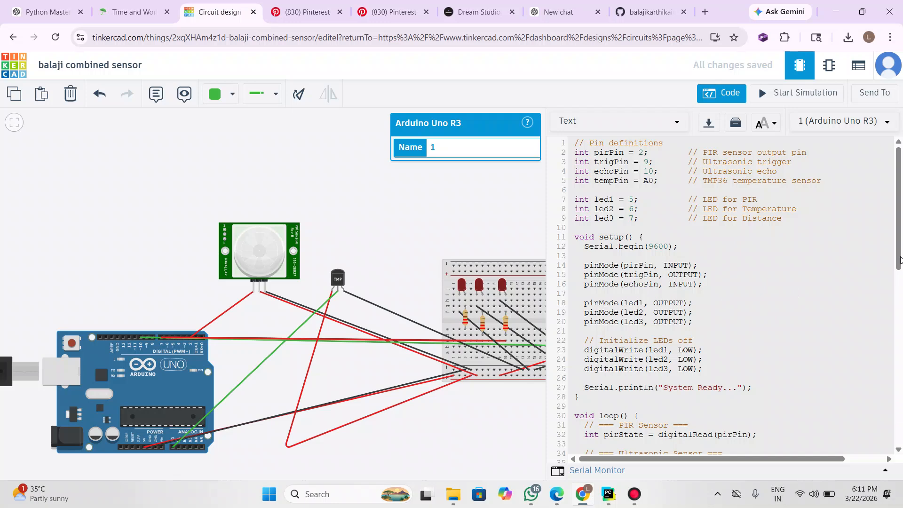
{"action": "left_click", "coordinate": [710, 93]}
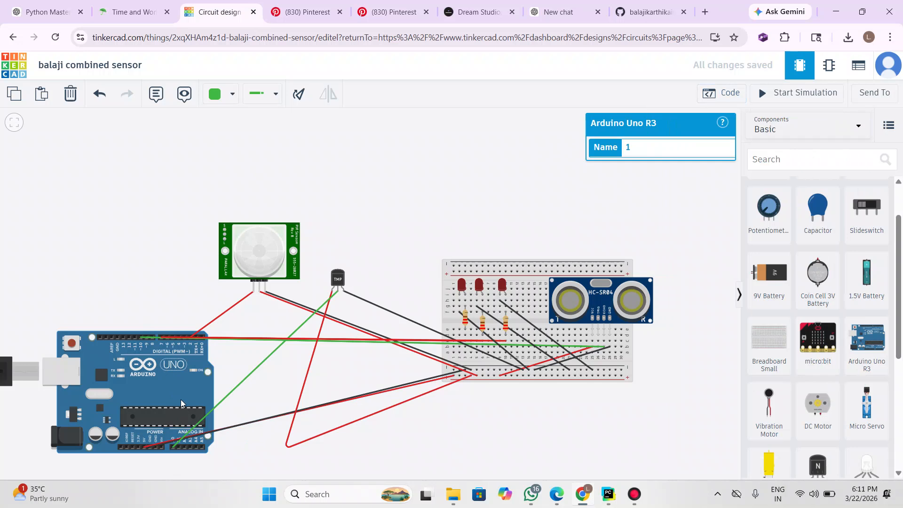
Step: Move the Arduino Uno board slightly down and to the left, keeping its wires attached
{"action": "left_click", "coordinate": [263, 243]}
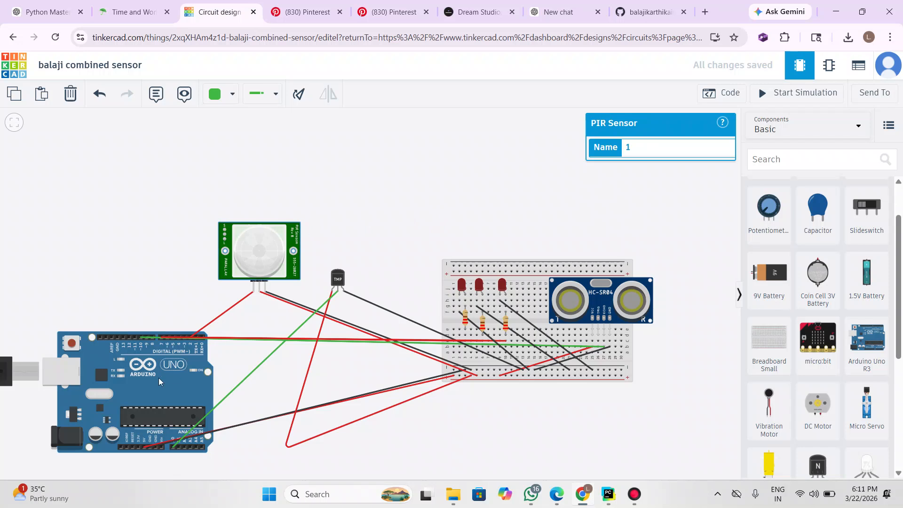
{"action": "left_click", "coordinate": [188, 385]}
{"action": "left_click_drag", "start_coordinate": [187, 386], "coordinate": [170, 396]}
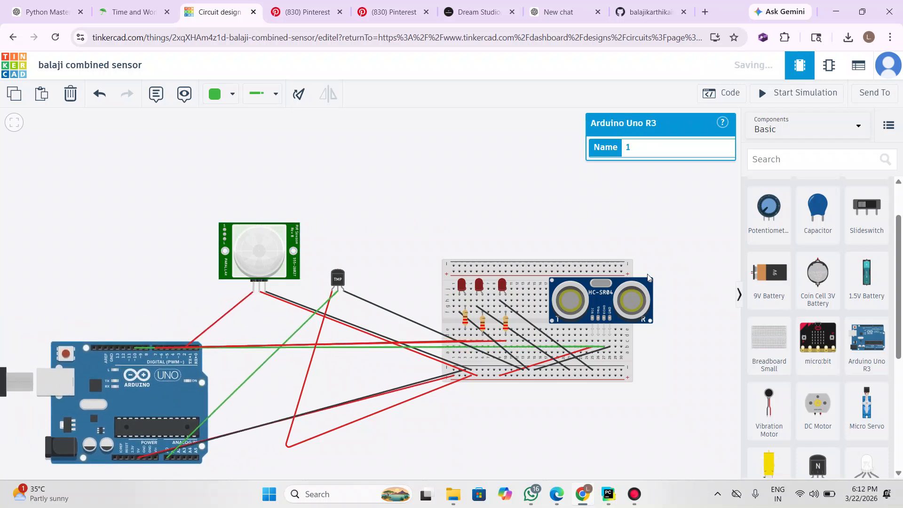
Step: Show all components in the parts library and browse to the microcontrollers
{"action": "left_click", "coordinate": [789, 131]}
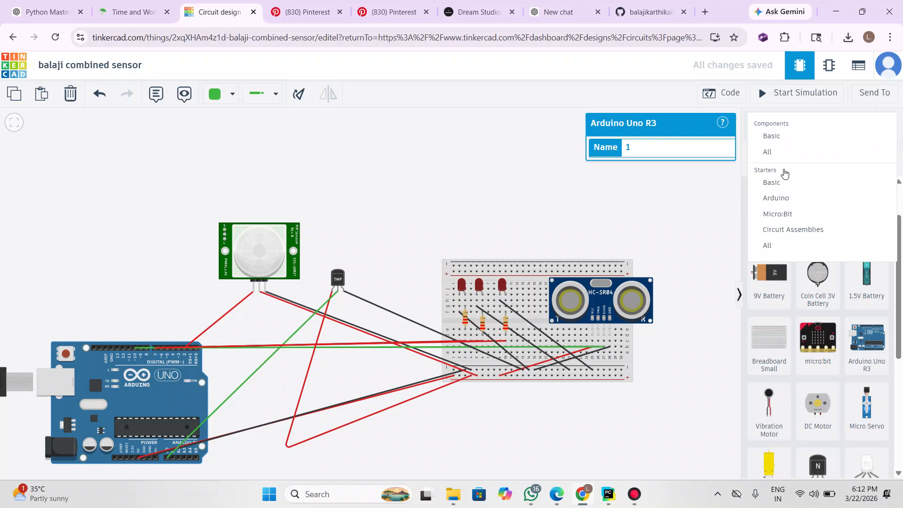
{"action": "left_click", "coordinate": [781, 149]}
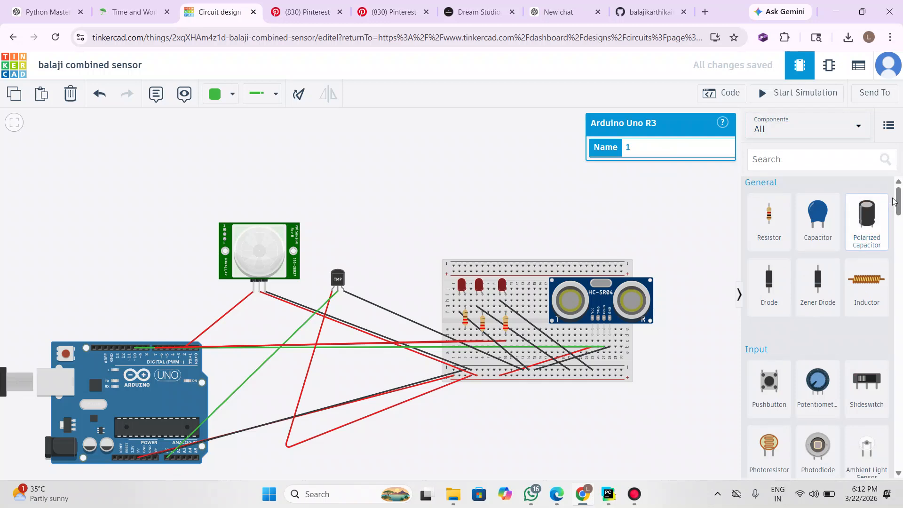
{"action": "left_click_drag", "start_coordinate": [899, 201], "coordinate": [897, 342]}
{"action": "scroll", "coordinate": [857, 290], "scroll_direction": "up", "scroll_amount": 1}
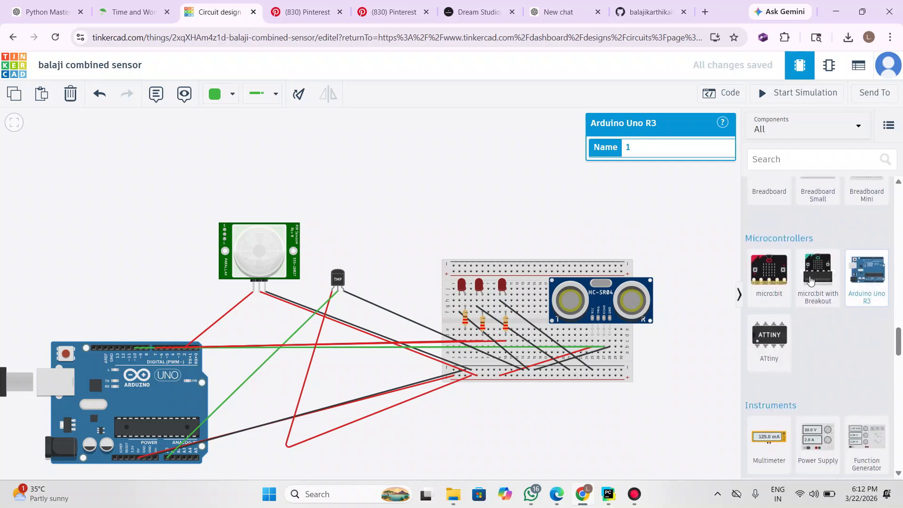
Step: Identify the PIR sensor, the temperature sensor and the ultrasonic distance sensor in the circuit
{"action": "left_click", "coordinate": [289, 230]}
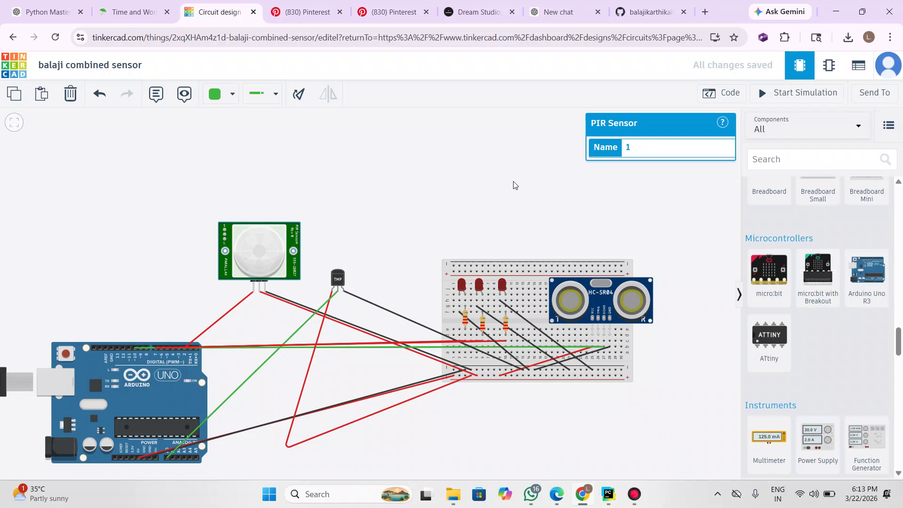
{"action": "left_click", "coordinate": [657, 197]}
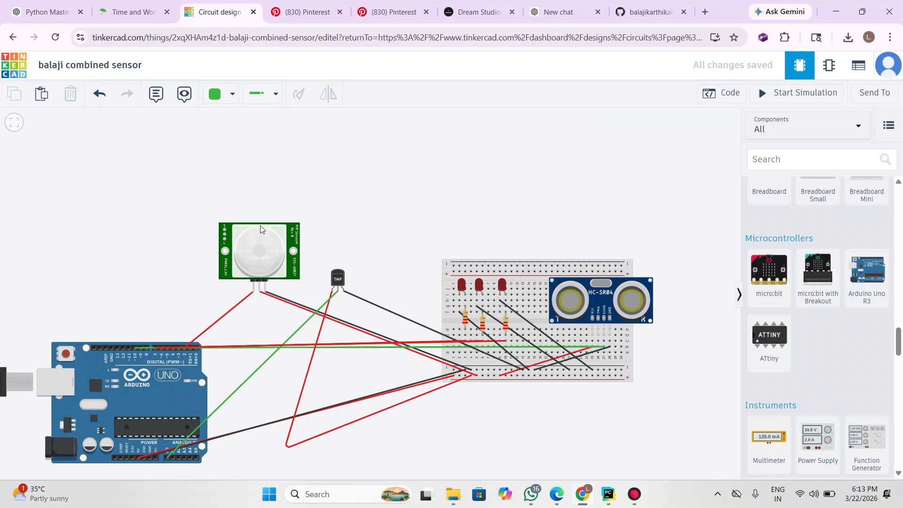
{"action": "left_click", "coordinate": [263, 243]}
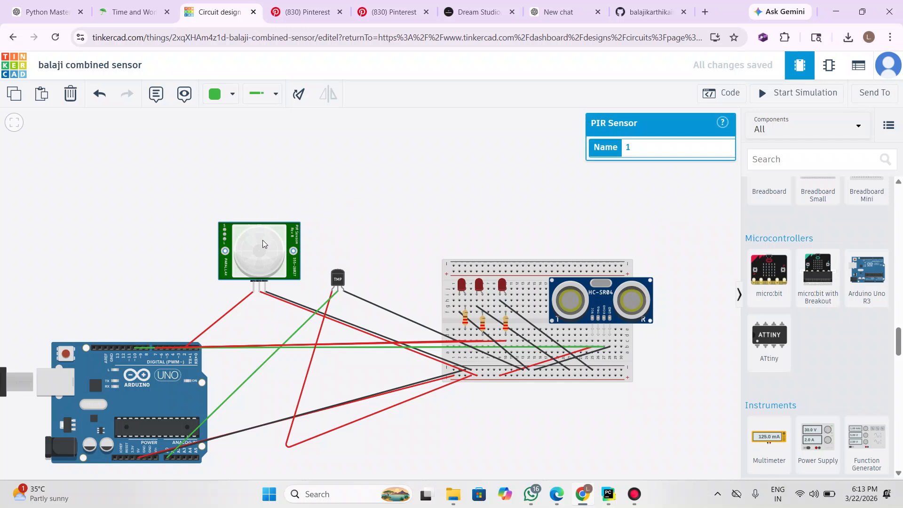
{"action": "left_click", "coordinate": [338, 279]}
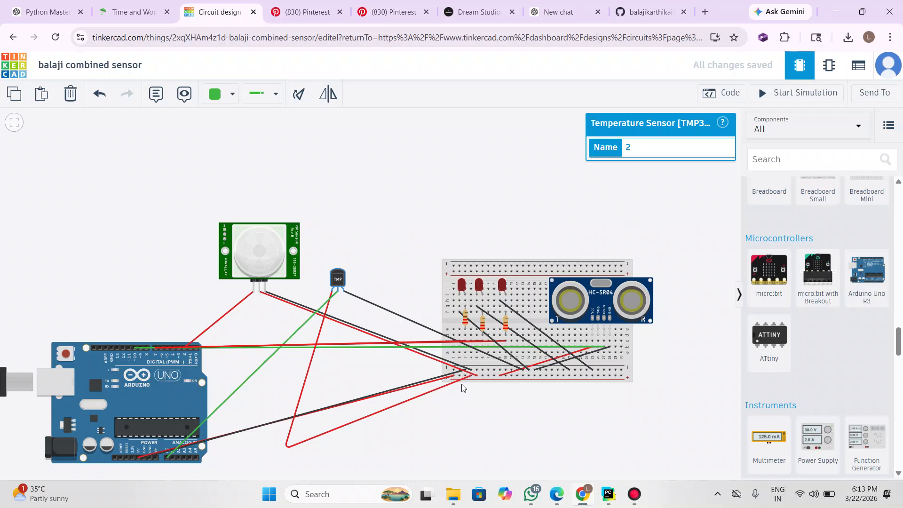
{"action": "left_click", "coordinate": [333, 272]}
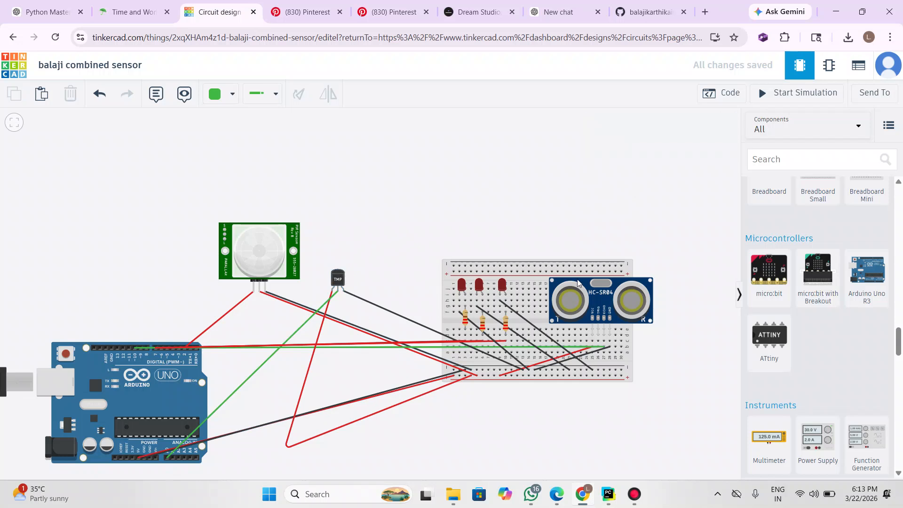
{"action": "left_click", "coordinate": [599, 297]}
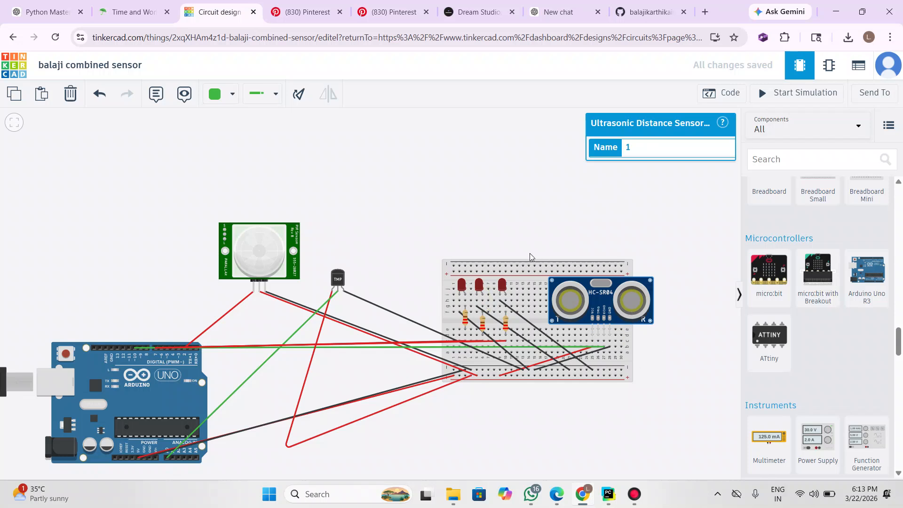
{"action": "left_click", "coordinate": [244, 233]}
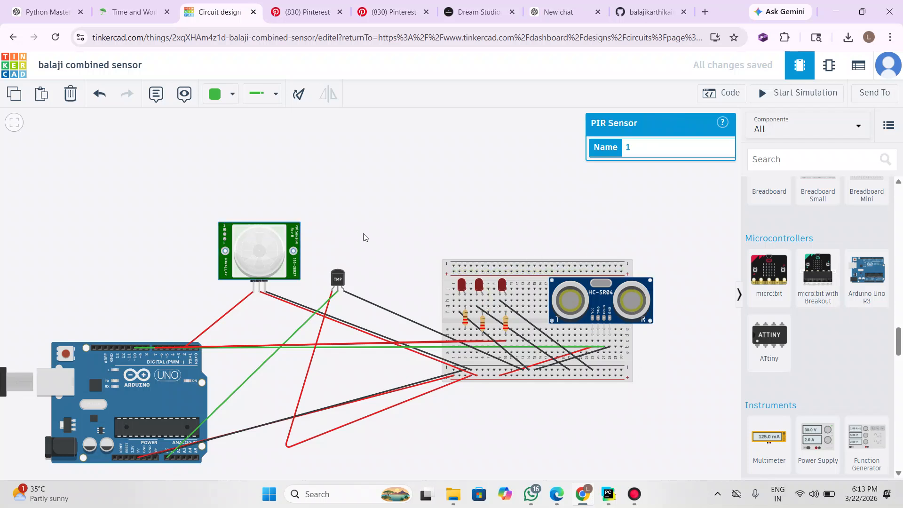
{"action": "left_click", "coordinate": [338, 279]}
{"action": "left_click", "coordinate": [581, 312]}
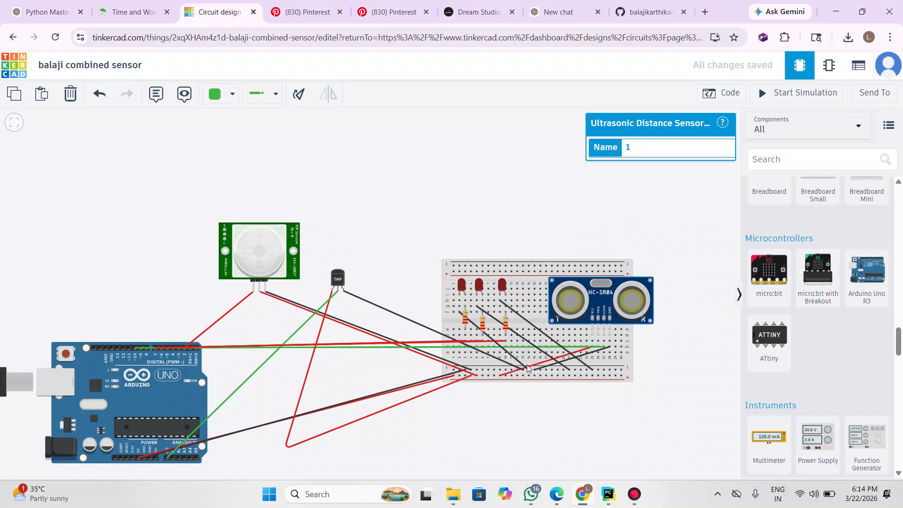
{"action": "left_click", "coordinate": [578, 182]}
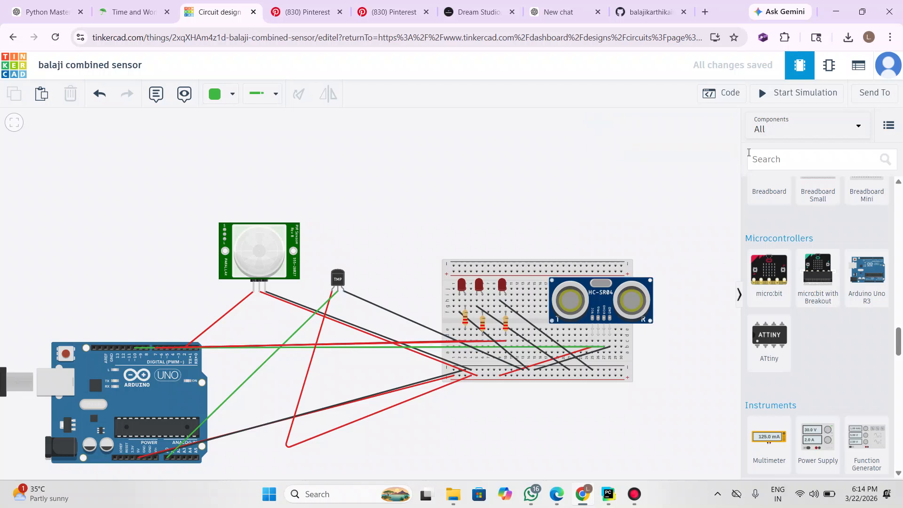
Step: Review the LED control conditions for the PIR, temperature and distance sensors in the Arduino code, and close the code view
{"action": "left_click", "coordinate": [720, 97]}
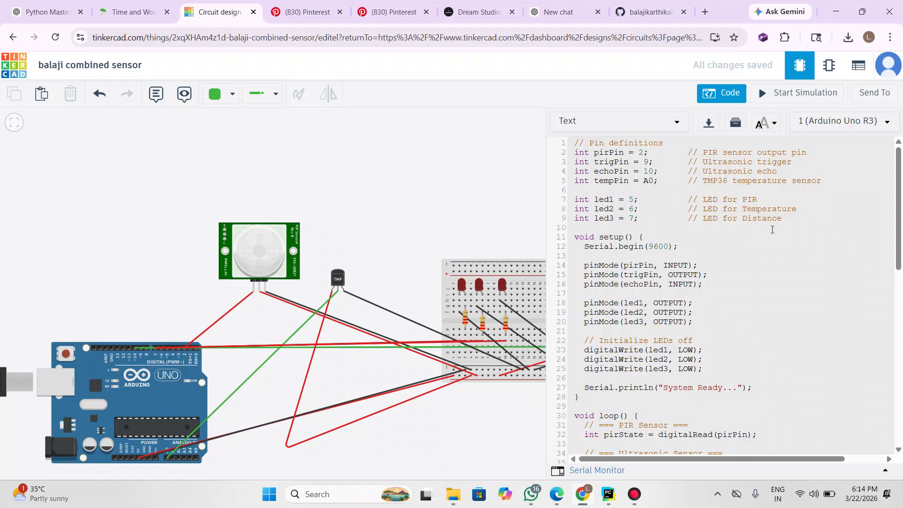
{"action": "left_click_drag", "start_coordinate": [899, 214], "coordinate": [901, 387]}
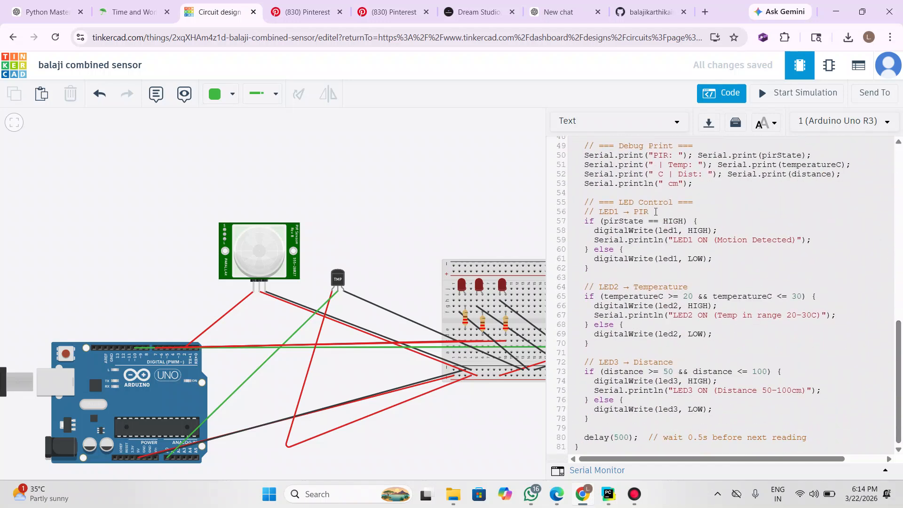
{"action": "left_click_drag", "start_coordinate": [678, 221], "coordinate": [628, 215]}
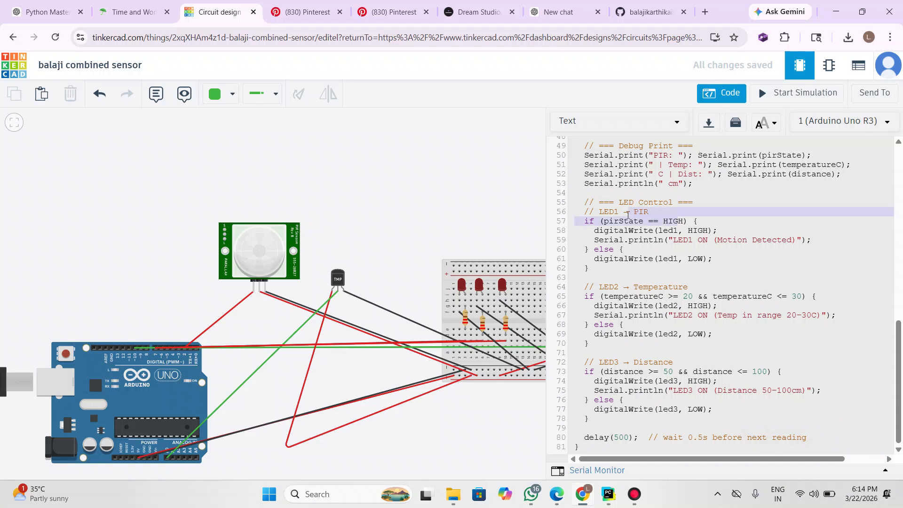
{"action": "left_click", "coordinate": [703, 214]}
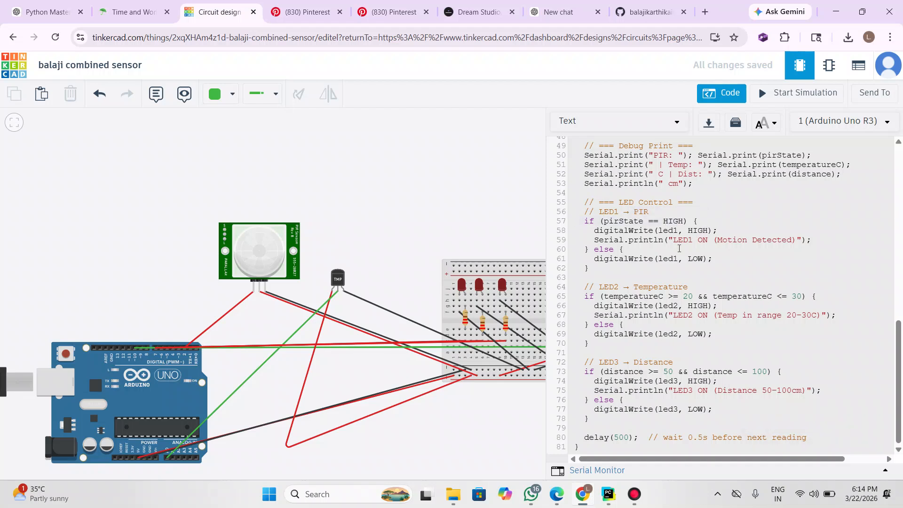
{"action": "left_click", "coordinate": [689, 248]}
{"action": "left_click", "coordinate": [691, 268]}
{"action": "left_click", "coordinate": [614, 363]}
{"action": "left_click", "coordinate": [722, 94]}
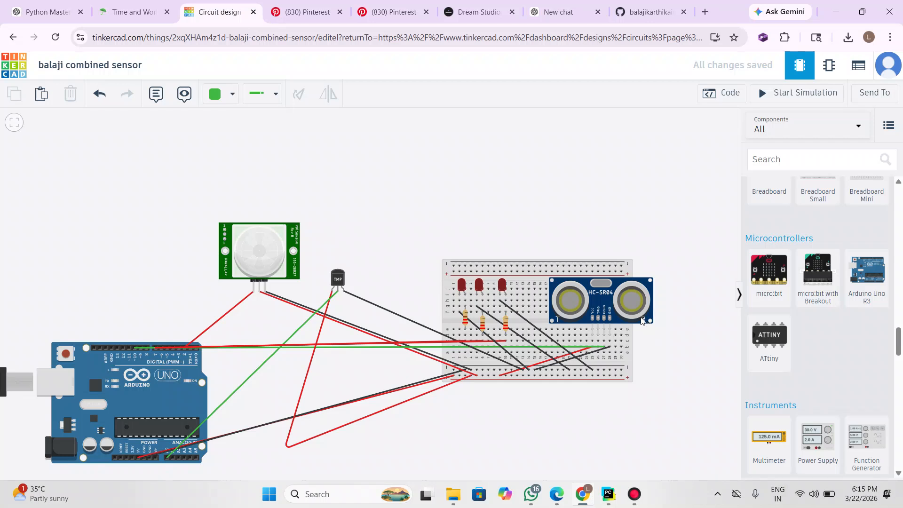
Step: Inspect the ultrasonic sensor's pins and the red wires connecting it and the temperature sensor to the breadboard's positive rail
{"action": "left_click", "coordinate": [595, 307]}
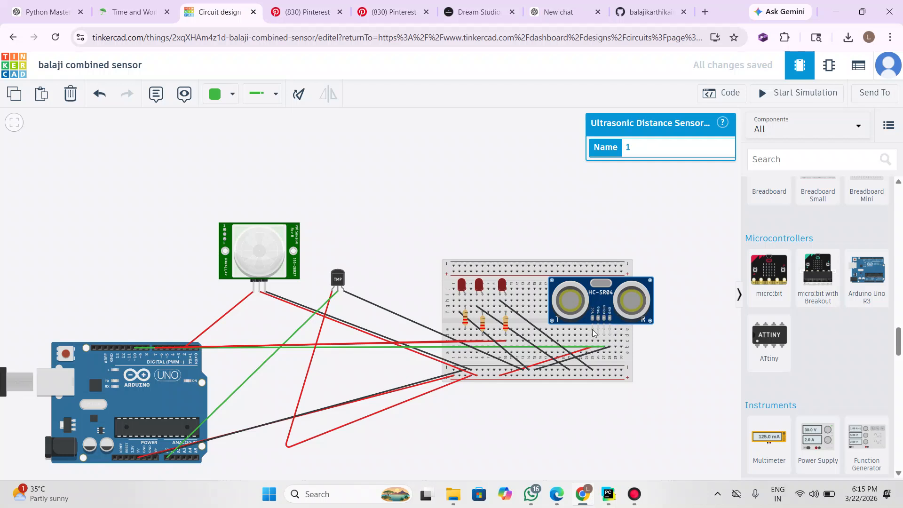
{"action": "left_click", "coordinate": [579, 353]}
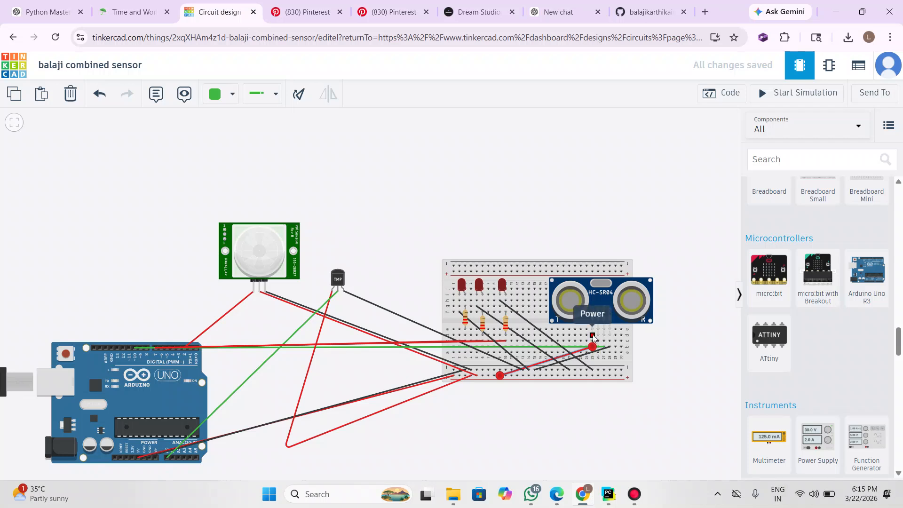
{"action": "left_click", "coordinate": [607, 324]}
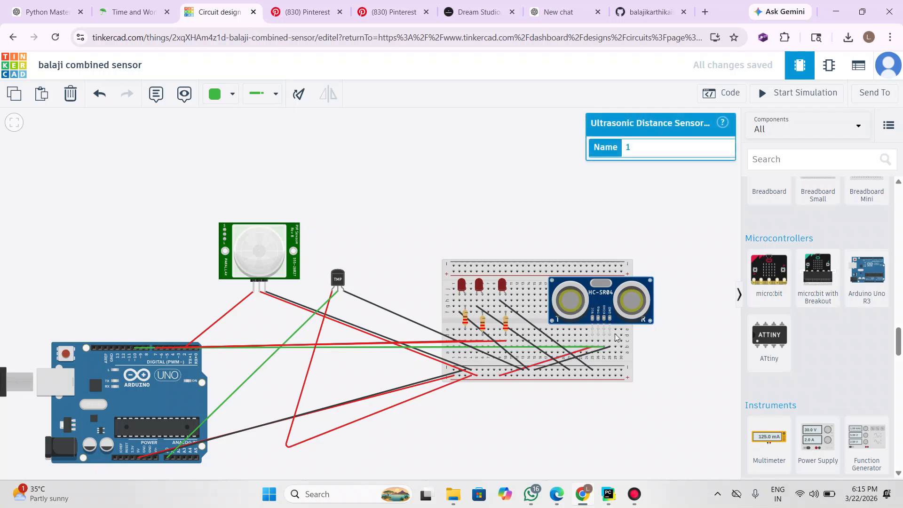
{"action": "left_click", "coordinate": [704, 328]}
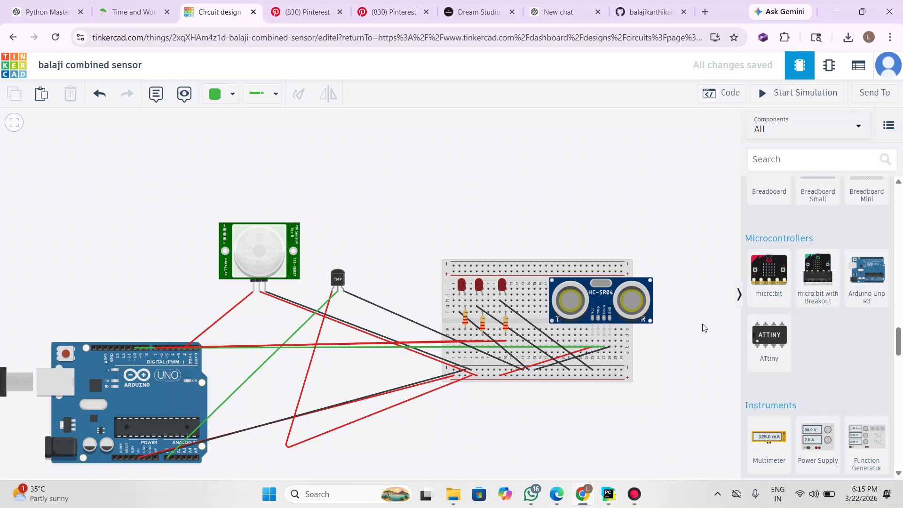
{"action": "left_click", "coordinate": [579, 352]}
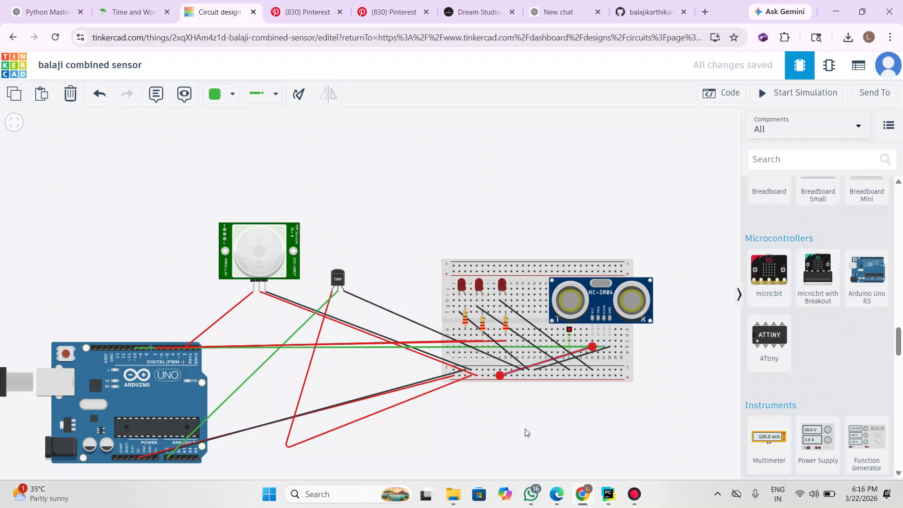
{"action": "left_click", "coordinate": [469, 376]}
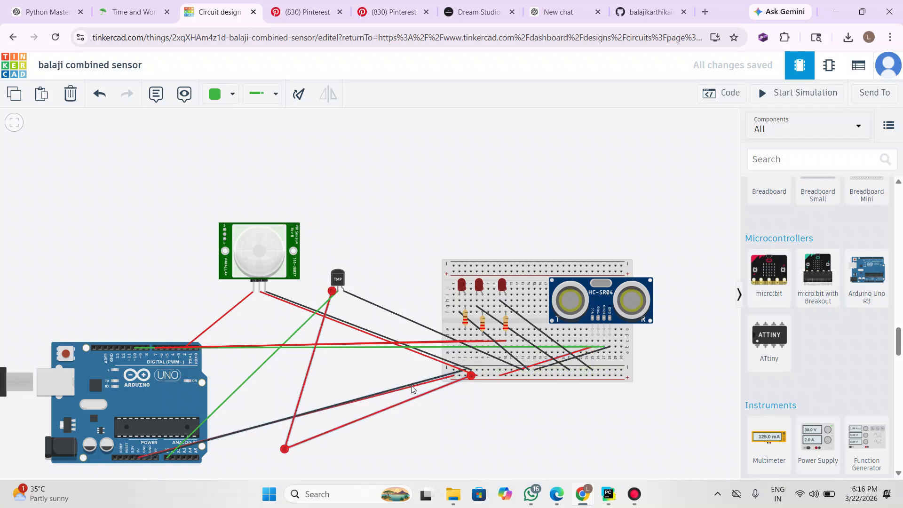
{"action": "left_click", "coordinate": [457, 423]}
Step: Move the Arduino Uno closer to the breadboard and trace the power wires from its 5V pin to the ultrasonic sensor
{"action": "left_click_drag", "start_coordinate": [168, 395], "coordinate": [227, 379]}
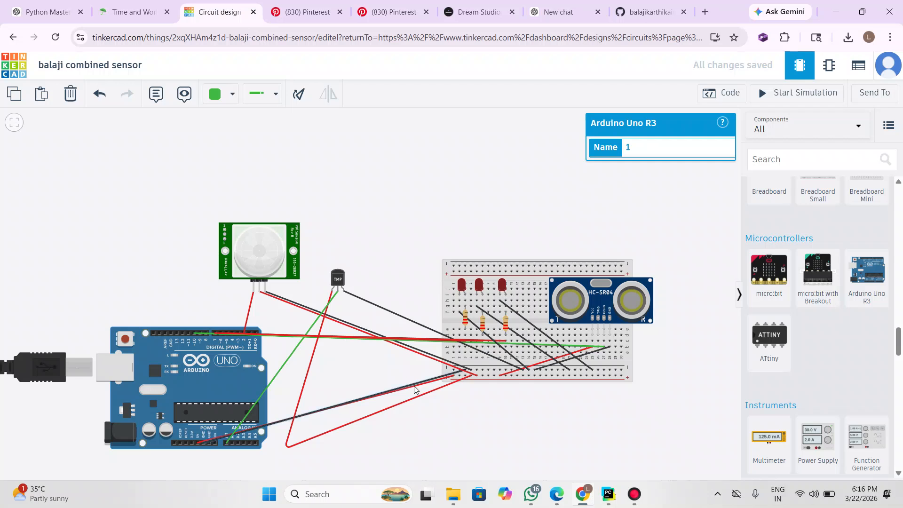
{"action": "left_click", "coordinate": [426, 386]}
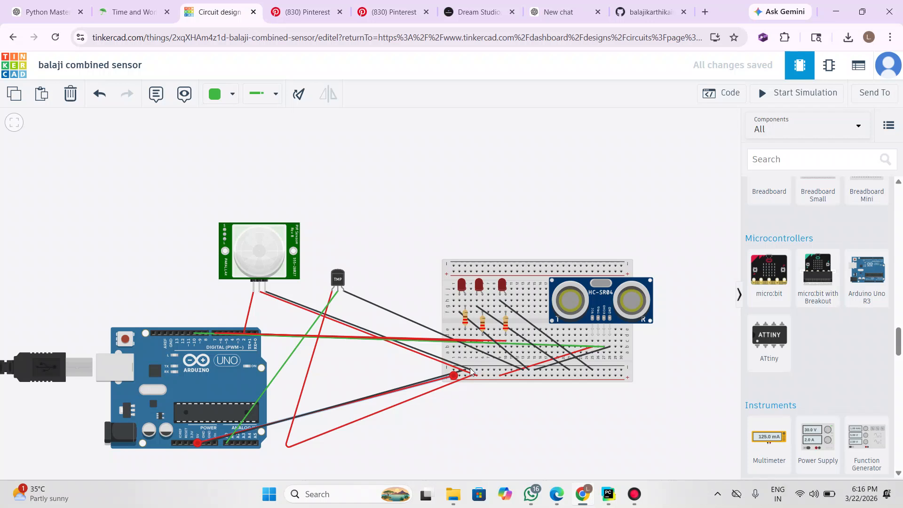
{"action": "left_click_drag", "start_coordinate": [459, 375], "coordinate": [471, 375]}
{"action": "left_click", "coordinate": [521, 375]}
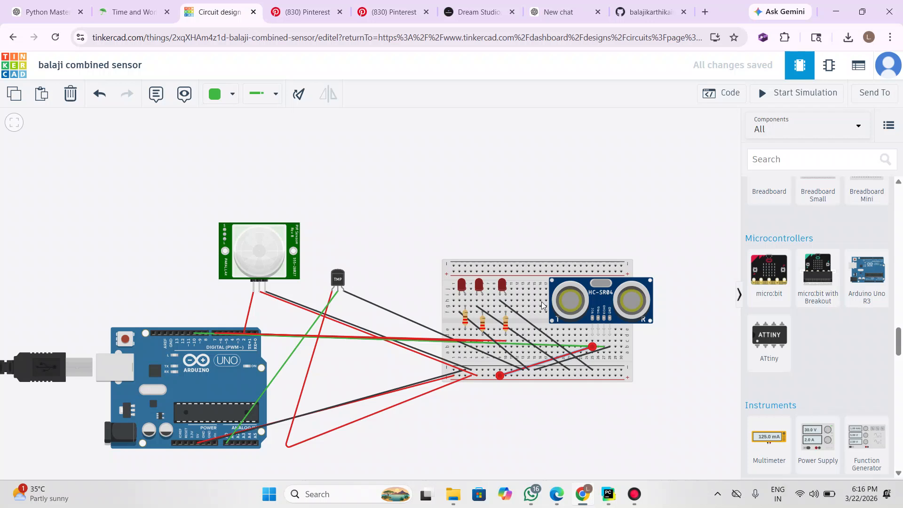
{"action": "left_click", "coordinate": [670, 370]}
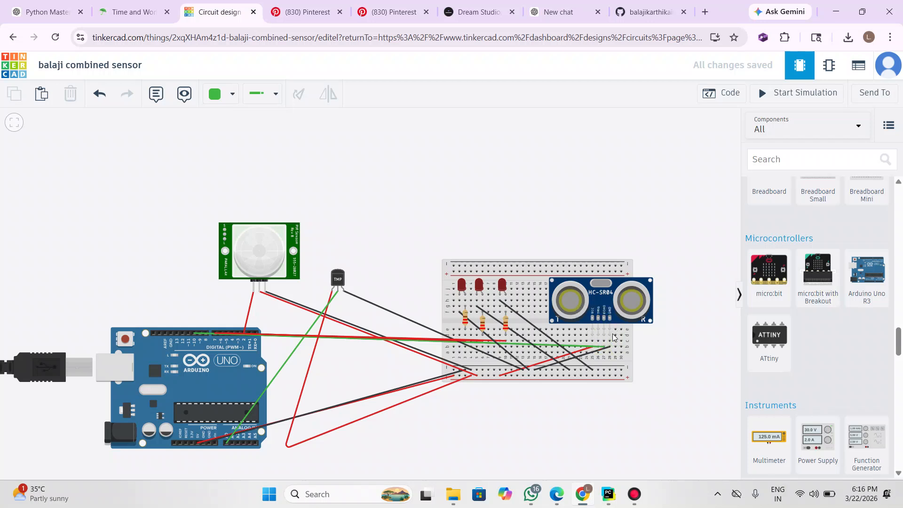
Step: Trace the black ground wires from the ultrasonic sensor through the breadboard's negative rail to the Arduino's GND pin
{"action": "left_click", "coordinate": [596, 352]}
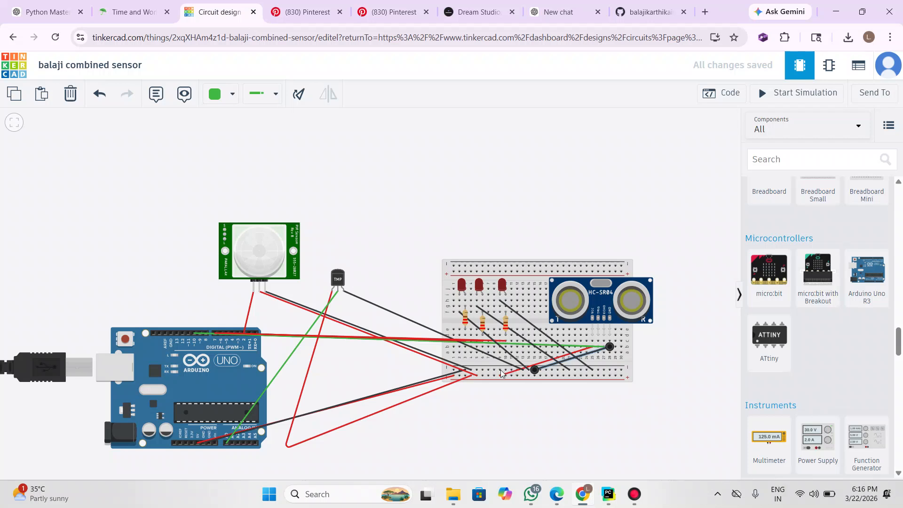
{"action": "left_click", "coordinate": [450, 375]}
{"action": "left_click", "coordinate": [448, 375]}
{"action": "left_click", "coordinate": [445, 374]}
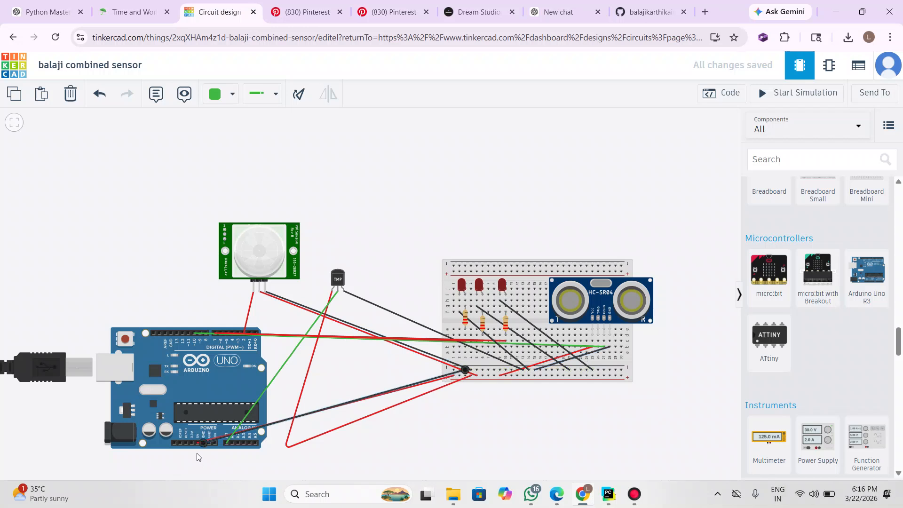
{"action": "left_click", "coordinate": [547, 411]}
{"action": "left_click", "coordinate": [556, 365]}
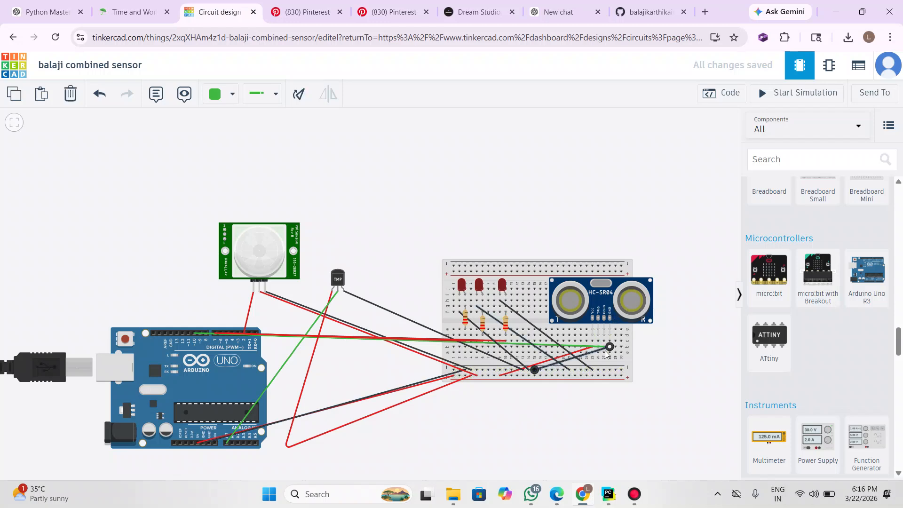
{"action": "left_click", "coordinate": [663, 361]}
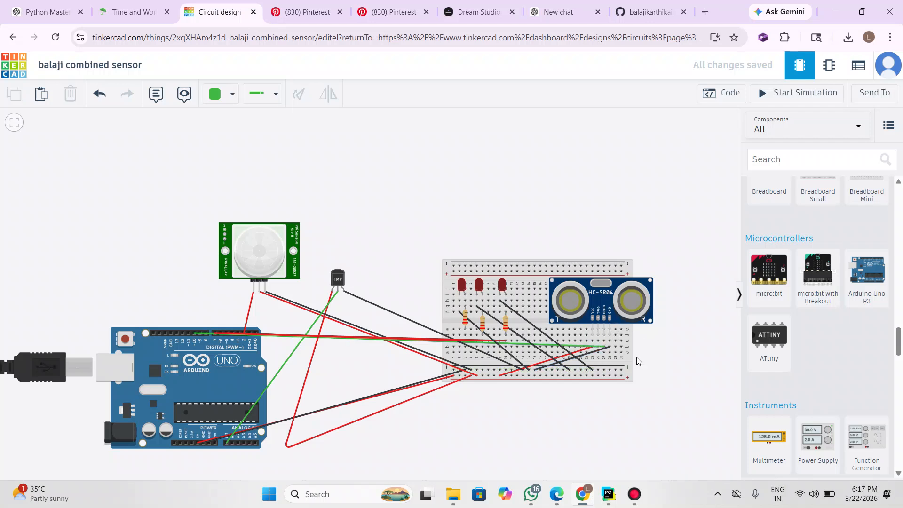
Step: Review the pinMode lines for trigPin as OUTPUT and echoPin as INPUT in the Arduino code, and close the code view
{"action": "left_click", "coordinate": [610, 346]}
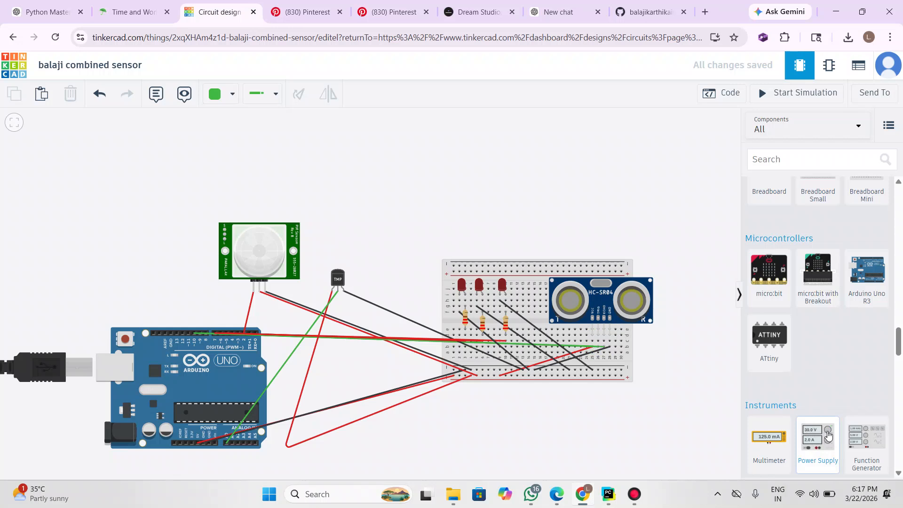
{"action": "left_click", "coordinate": [727, 103]}
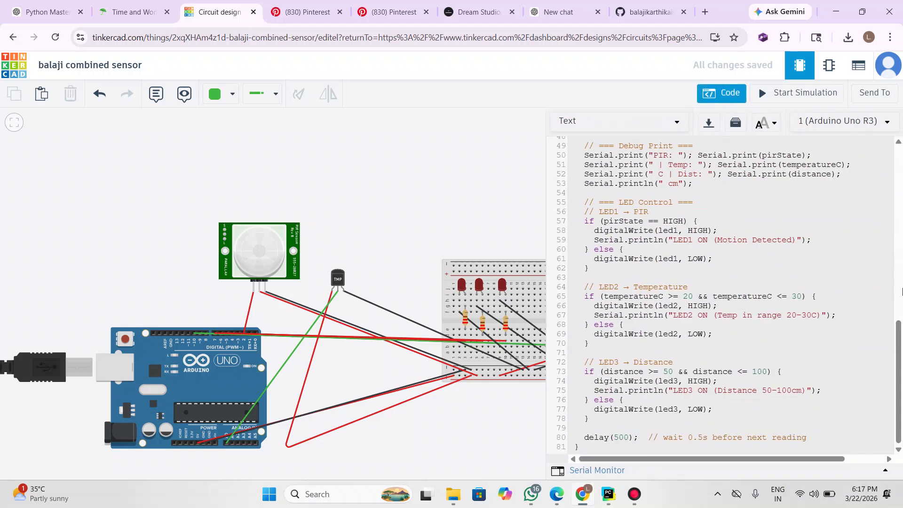
{"action": "left_click_drag", "start_coordinate": [899, 335], "coordinate": [828, 160]}
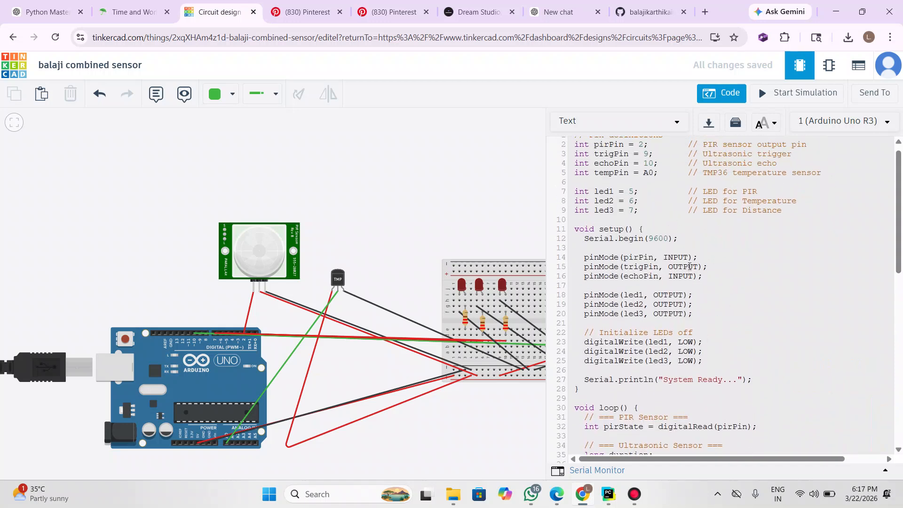
{"action": "left_click_drag", "start_coordinate": [706, 264], "coordinate": [616, 266]}
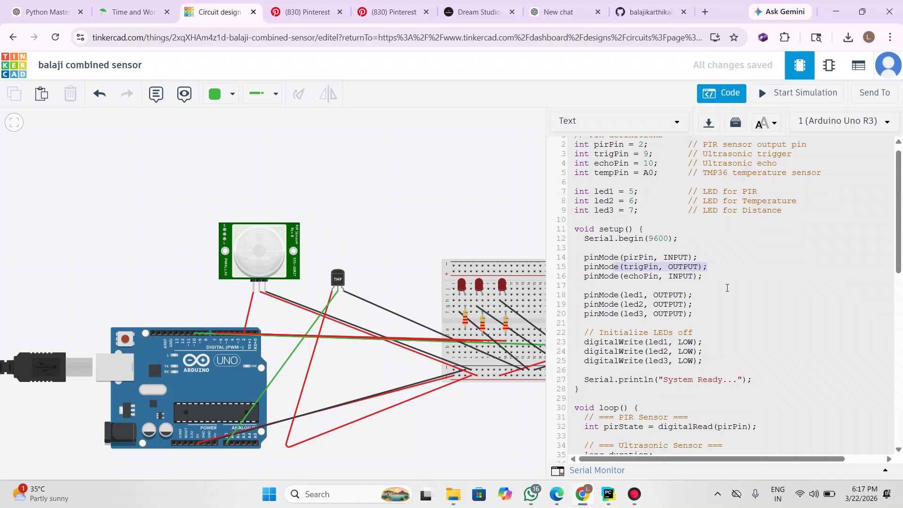
{"action": "left_click_drag", "start_coordinate": [702, 277], "coordinate": [627, 279]}
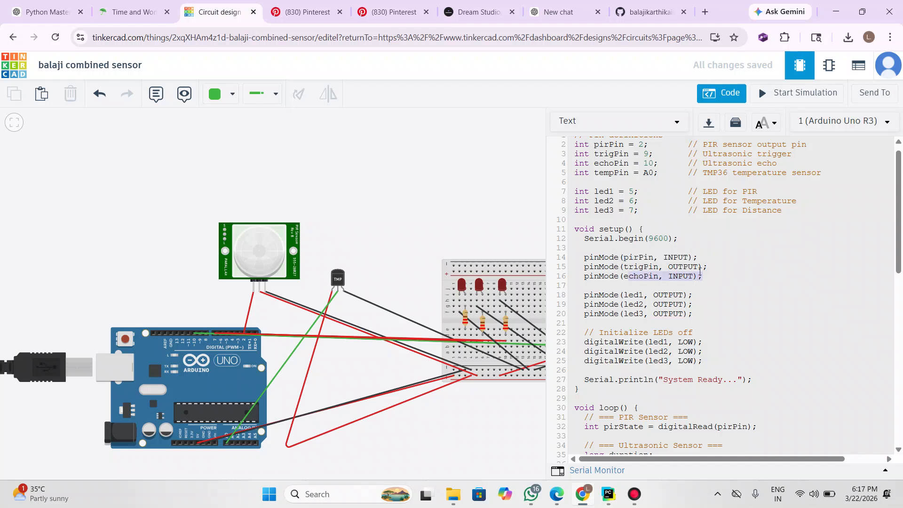
{"action": "left_click", "coordinate": [789, 250]}
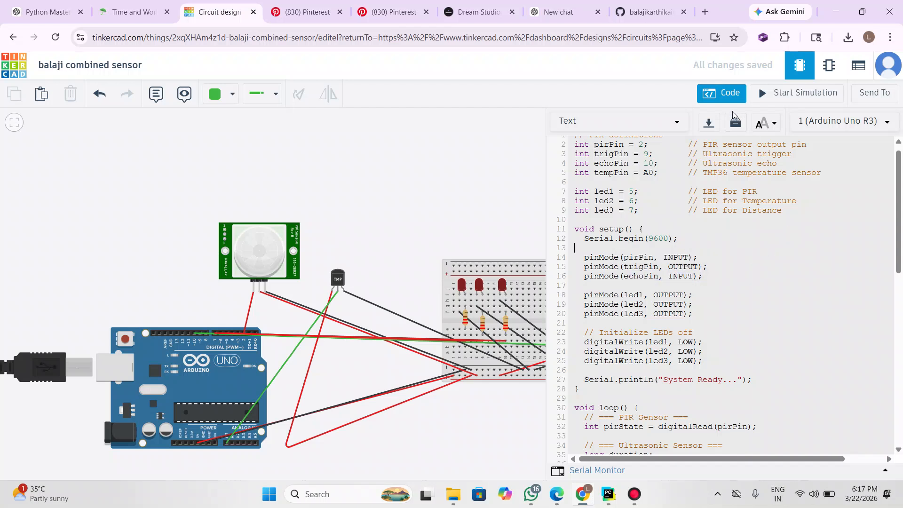
{"action": "left_click", "coordinate": [727, 95]}
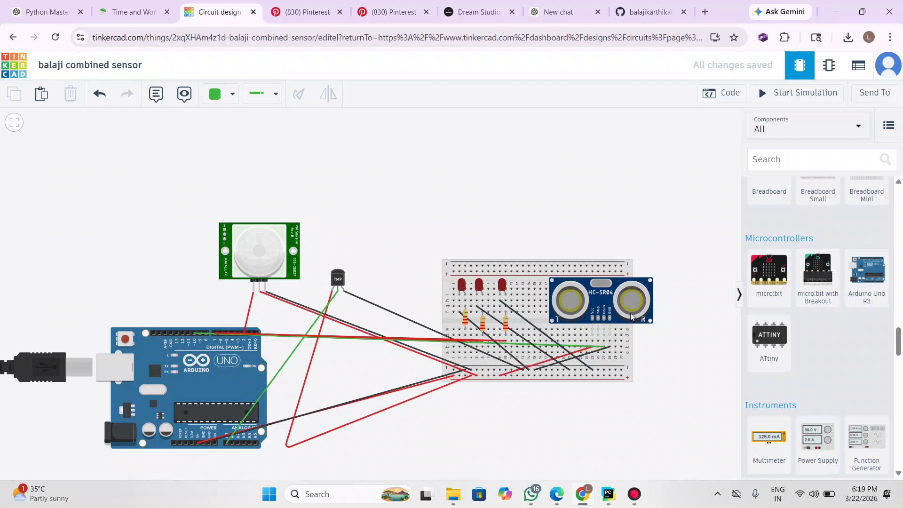
Step: Move the breadboard with its LEDs and ultrasonic sensor up, above the level of the temperature sensor
{"action": "left_click", "coordinate": [599, 341]}
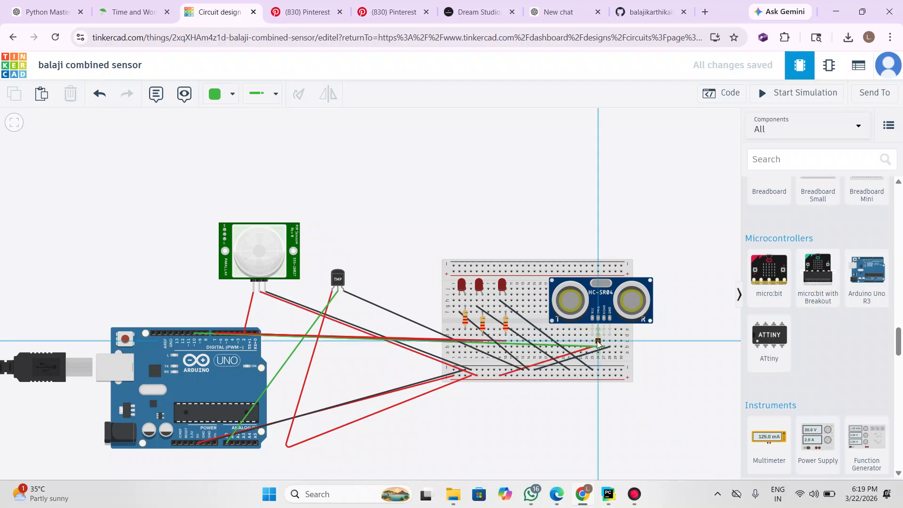
{"action": "key", "text": "Escape"}
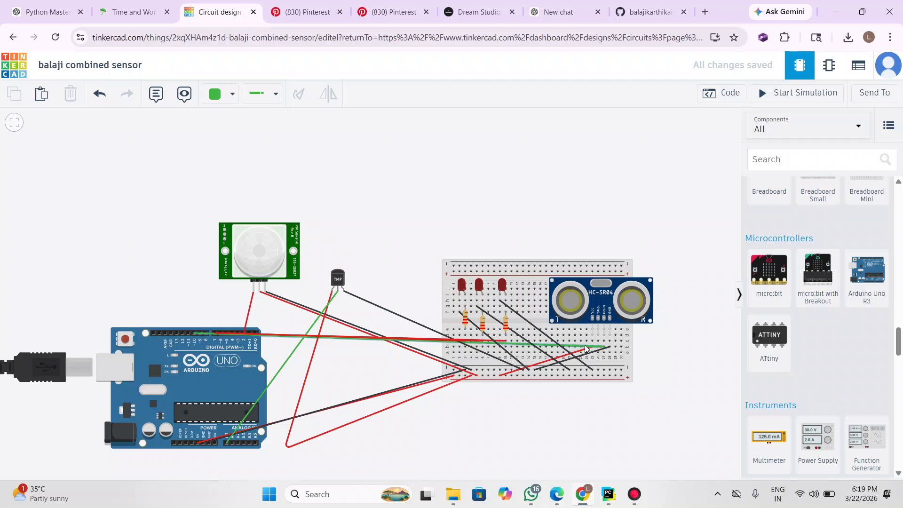
{"action": "left_click_drag", "start_coordinate": [540, 320], "coordinate": [464, 111]}
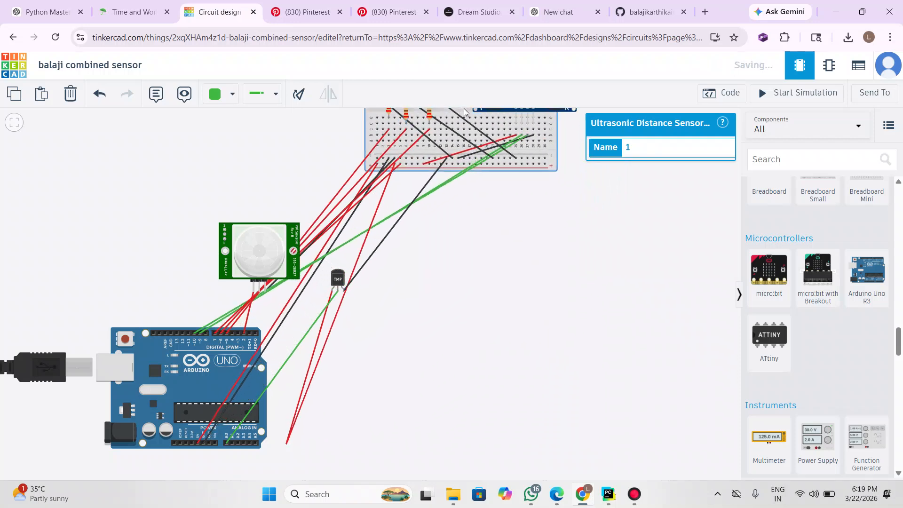
{"action": "left_click", "coordinate": [513, 143]}
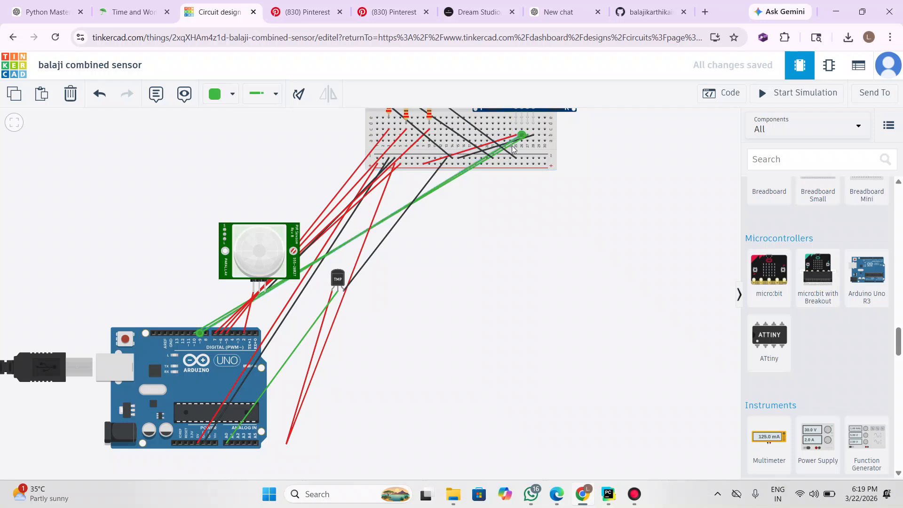
{"action": "left_click_drag", "start_coordinate": [474, 119], "coordinate": [547, 200]}
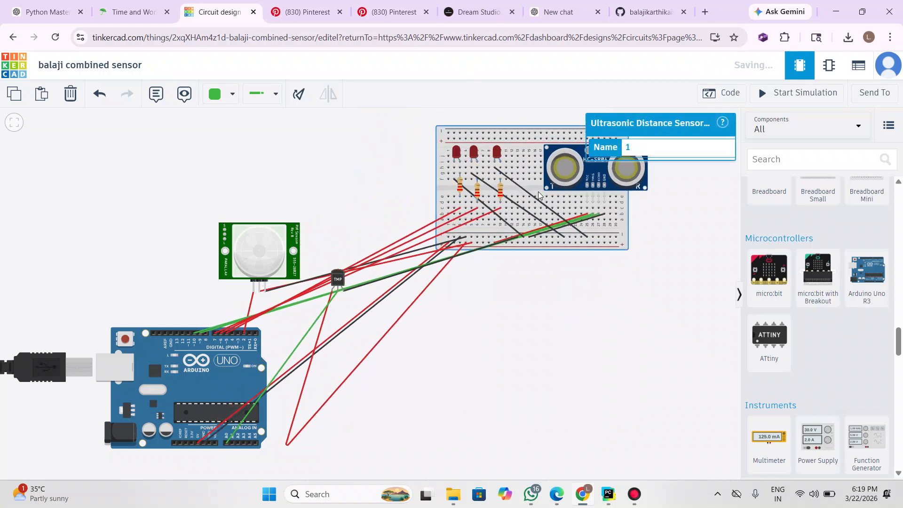
Step: Change the wire from the ultrasonic sensor's trigger pin to Arduino pin 9 to orange
{"action": "left_click", "coordinate": [585, 217]}
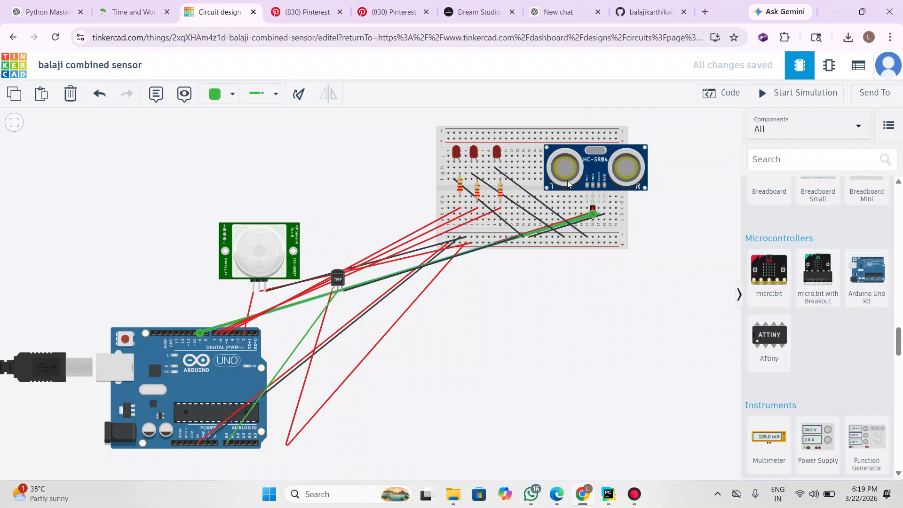
{"action": "left_click", "coordinate": [232, 94]}
{"action": "left_click", "coordinate": [242, 174]}
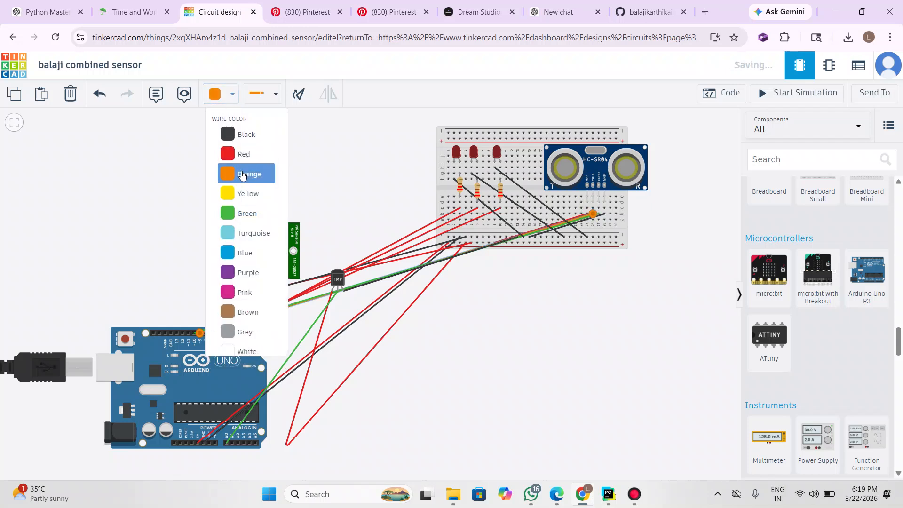
{"action": "left_click", "coordinate": [435, 317]}
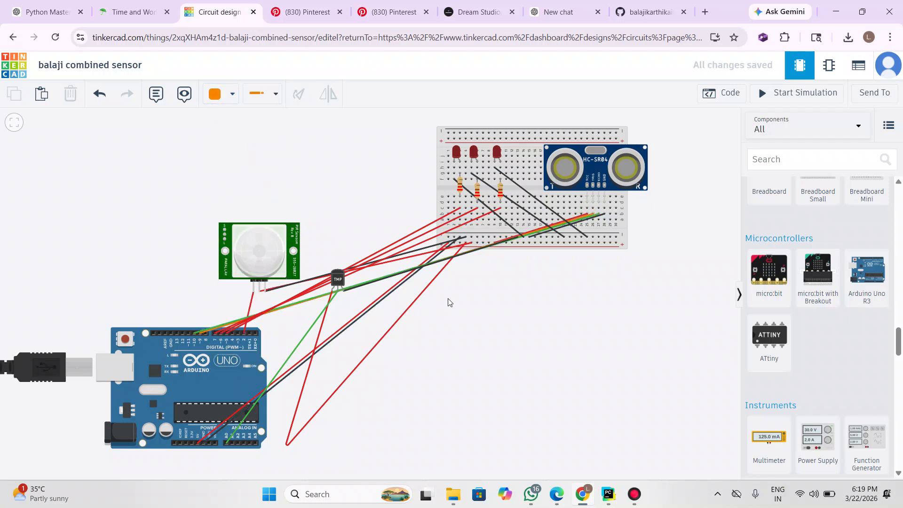
Step: Trace the orange trigger wire to Arduino pin 9 and the green echo wire to pin 10
{"action": "left_click", "coordinate": [587, 218]}
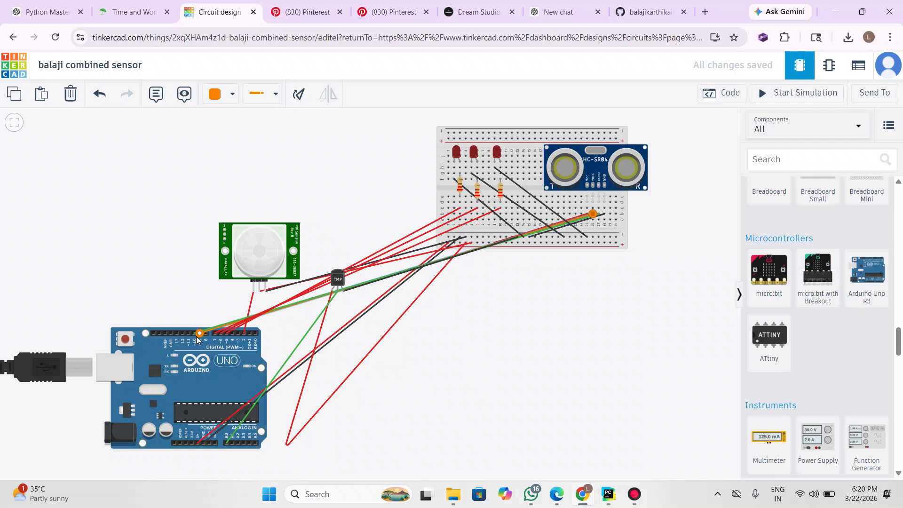
{"action": "left_click", "coordinate": [502, 342]}
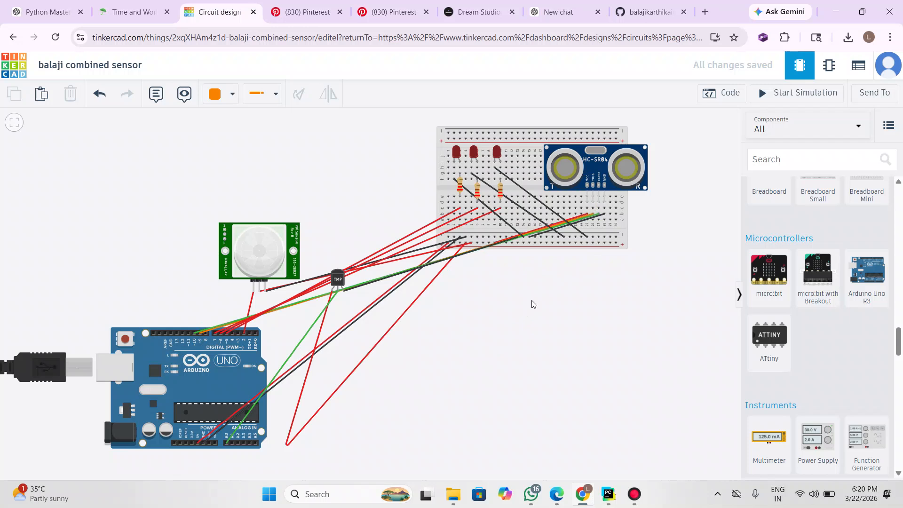
{"action": "left_click", "coordinate": [592, 217]}
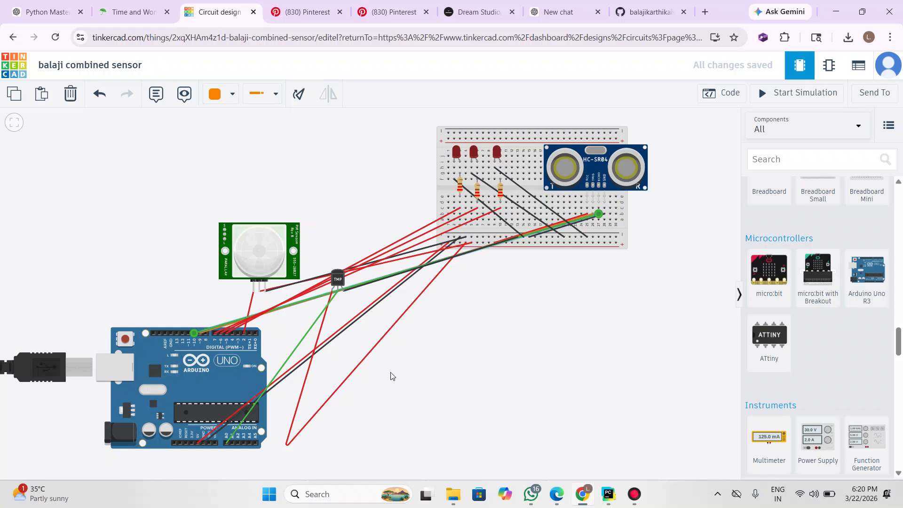
{"action": "left_click", "coordinate": [453, 337]}
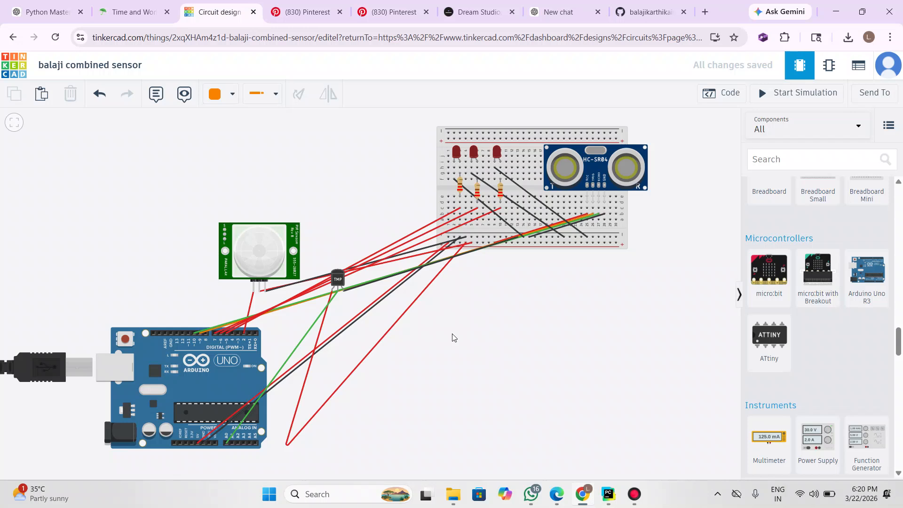
Step: Trace the PIR sensor's red power wire and black ground wire to the breadboard's positive and negative rails
{"action": "left_click", "coordinate": [264, 265]}
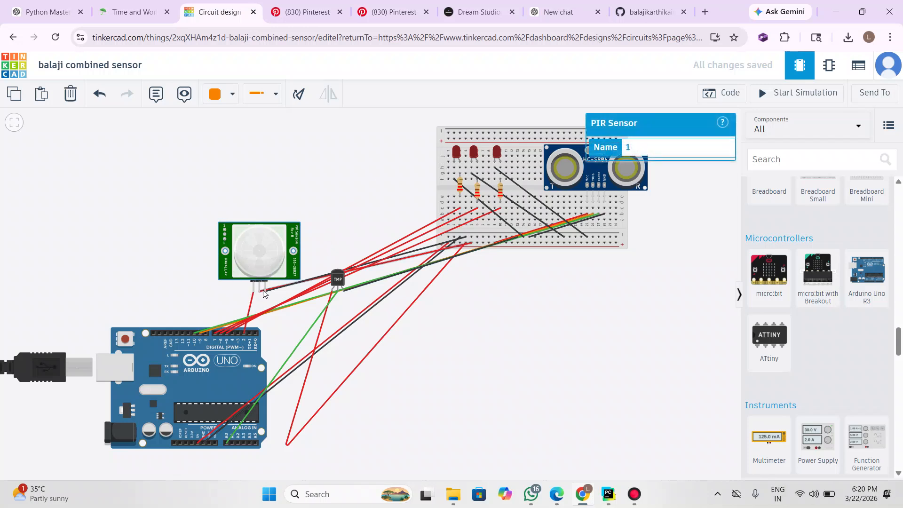
{"action": "left_click", "coordinate": [265, 293]}
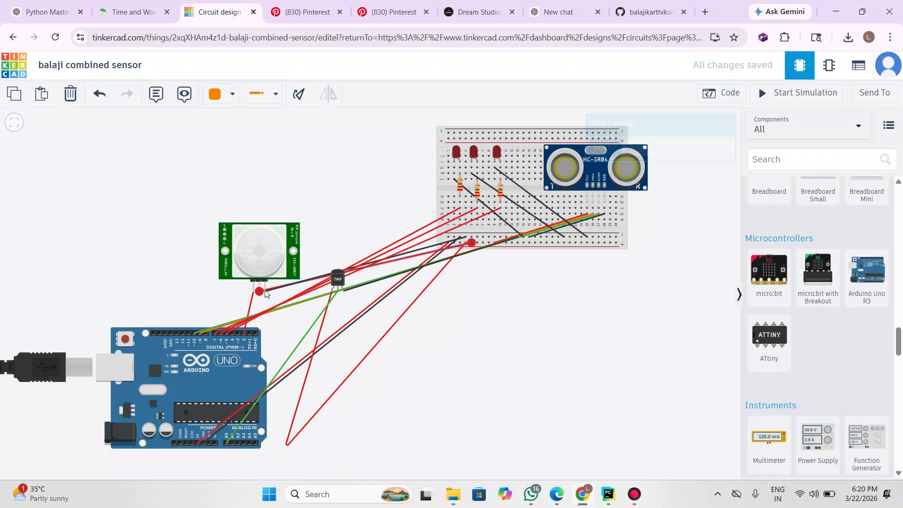
{"action": "left_click", "coordinate": [312, 247]}
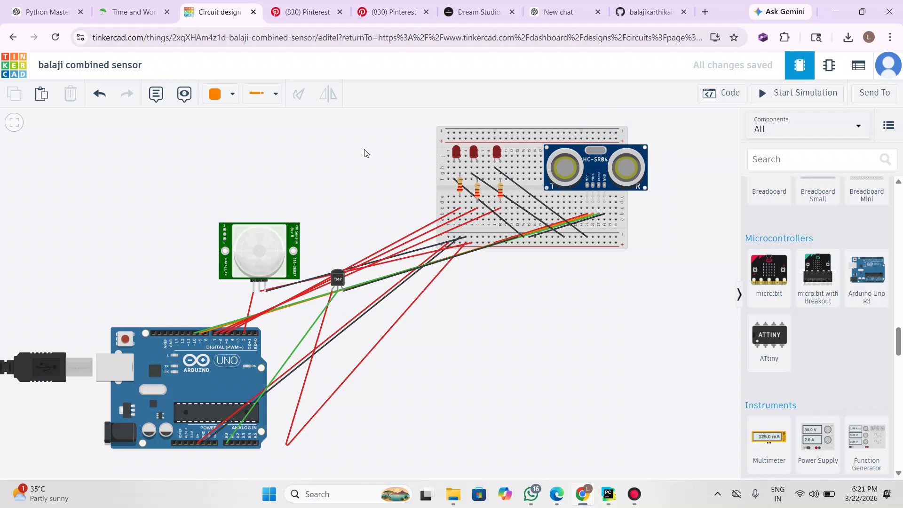
{"action": "left_click", "coordinate": [261, 293]}
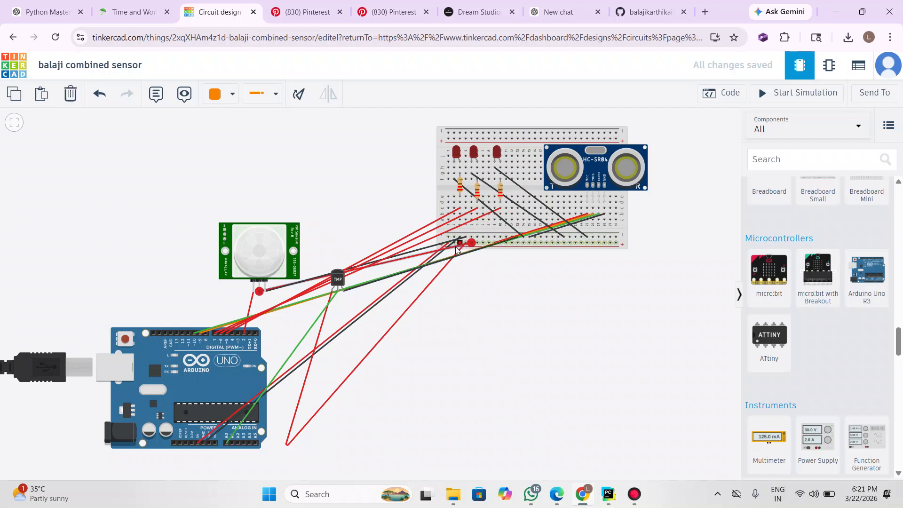
{"action": "left_click", "coordinate": [490, 298]}
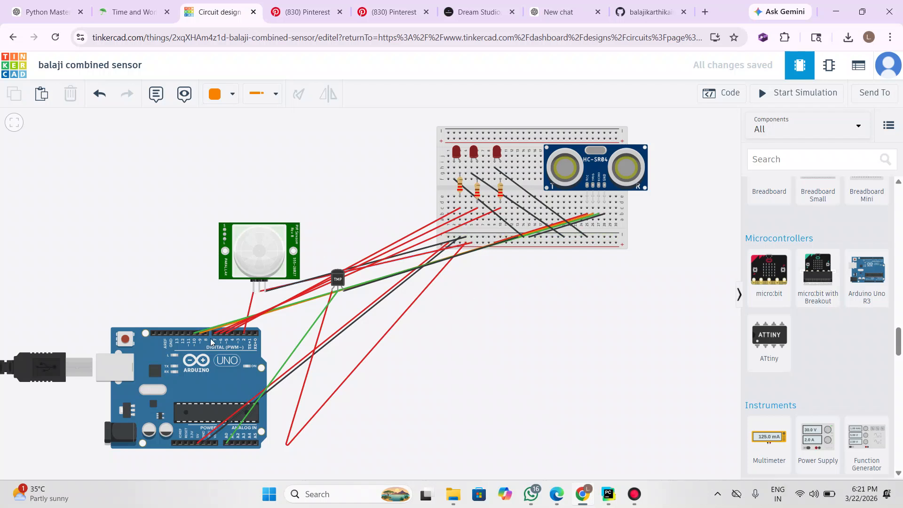
{"action": "left_click", "coordinate": [265, 293]}
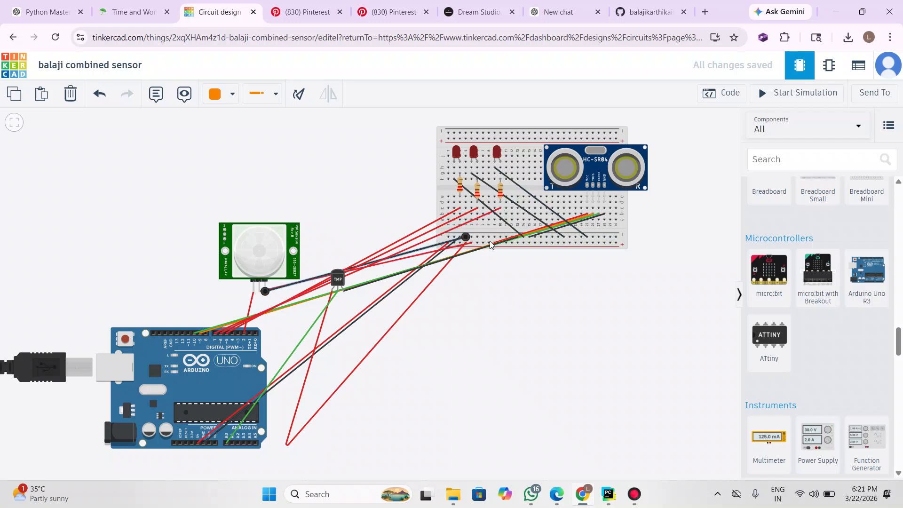
Step: Trace the red wire from the PIR sensor's Signal pin to Arduino digital pin 2
{"action": "left_click_drag", "start_coordinate": [329, 185], "coordinate": [355, 201]}
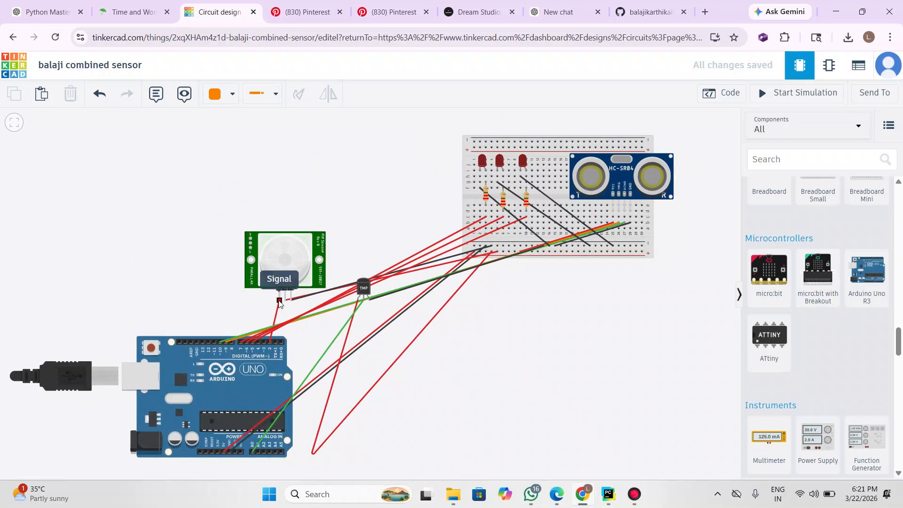
{"action": "left_click", "coordinate": [275, 327]}
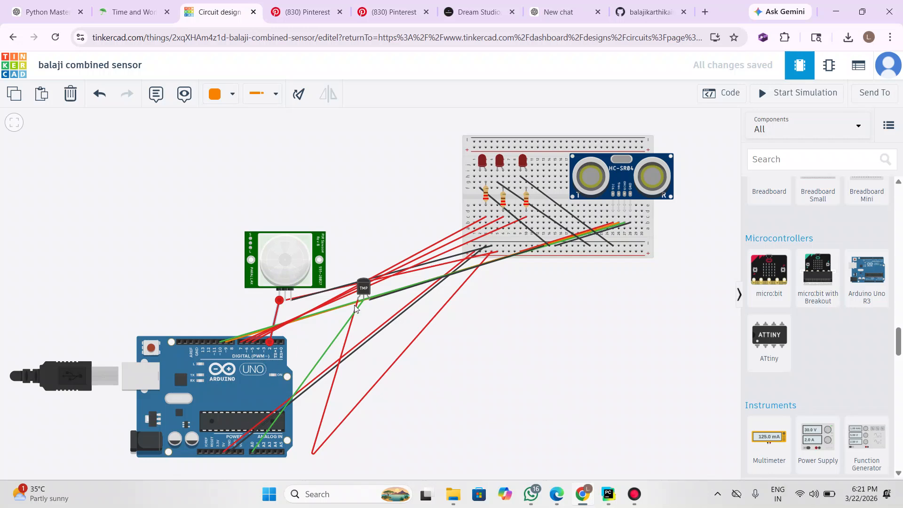
{"action": "left_click", "coordinate": [504, 335]}
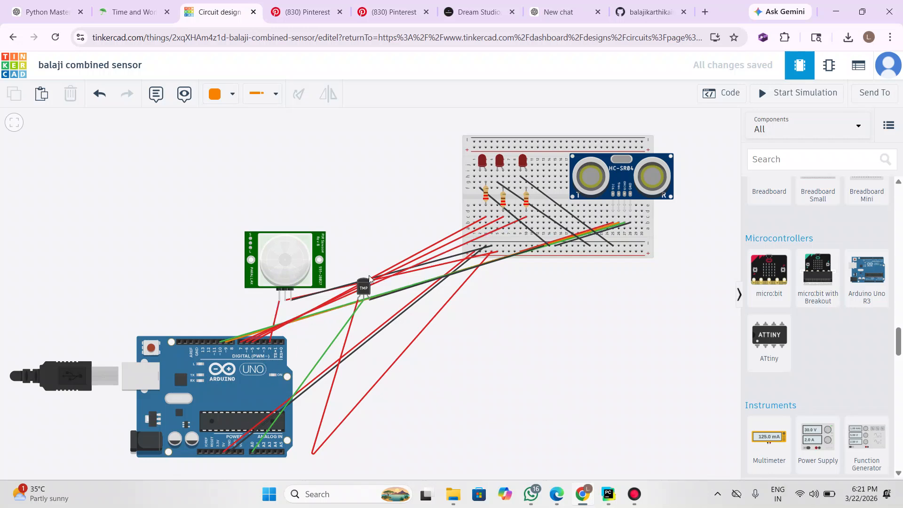
Step: Try to select the temperature sensor beneath the overlapping red LED wires
{"action": "left_click", "coordinate": [357, 290]}
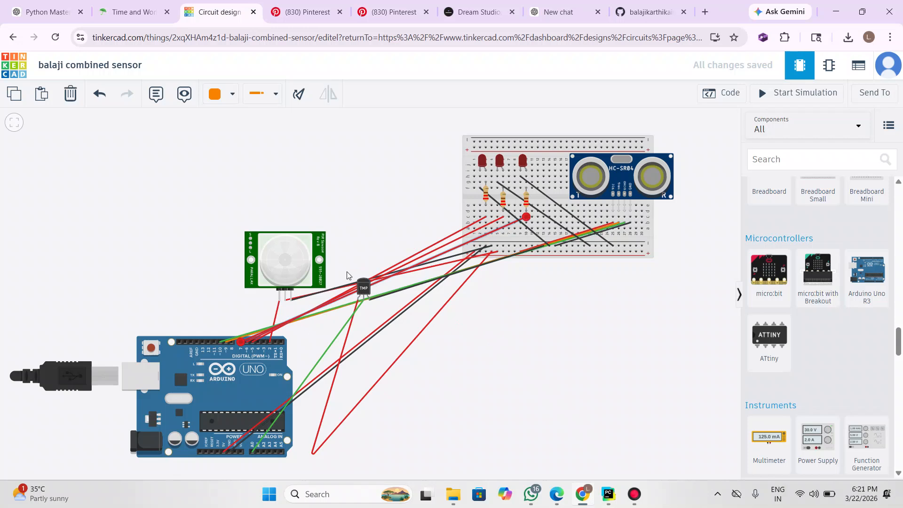
{"action": "left_click", "coordinate": [362, 283]}
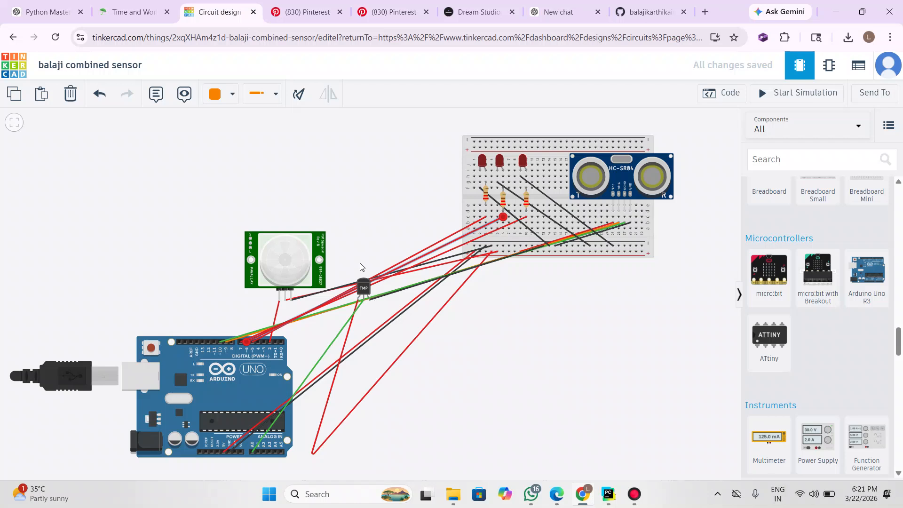
{"action": "left_click", "coordinate": [365, 286]}
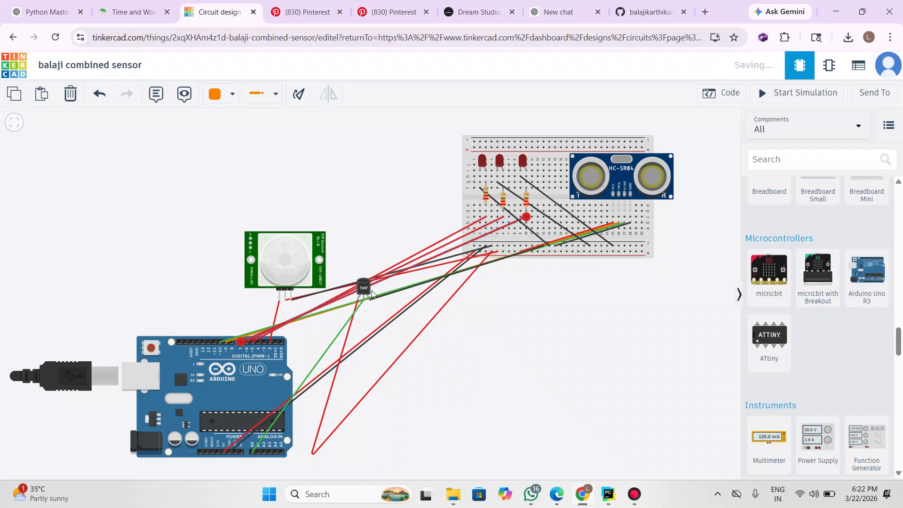
{"action": "left_click", "coordinate": [372, 253]}
{"action": "left_click", "coordinate": [363, 284]}
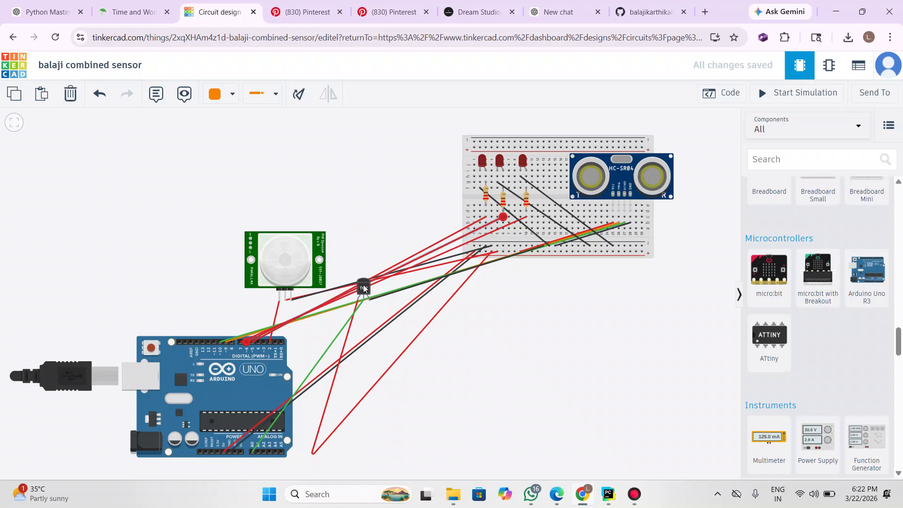
{"action": "left_click", "coordinate": [388, 316]}
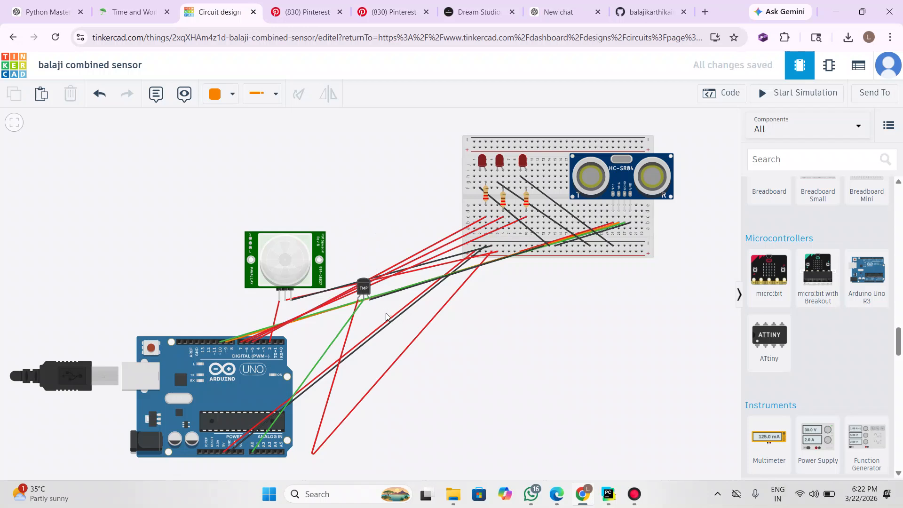
Step: Move the PIR sensor away from the temperature sensor to a clear spot above the Arduino's USB side
{"action": "left_click_drag", "start_coordinate": [306, 261], "coordinate": [170, 229]}
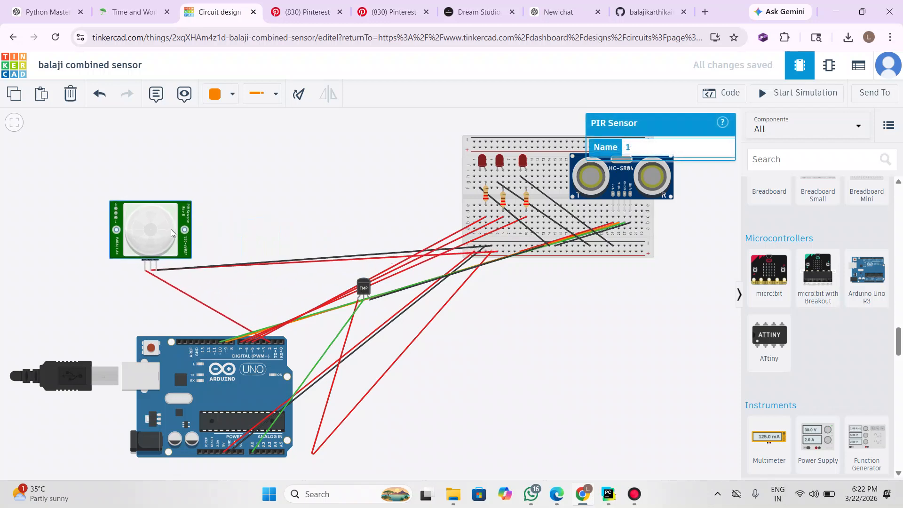
{"action": "left_click", "coordinate": [358, 285]}
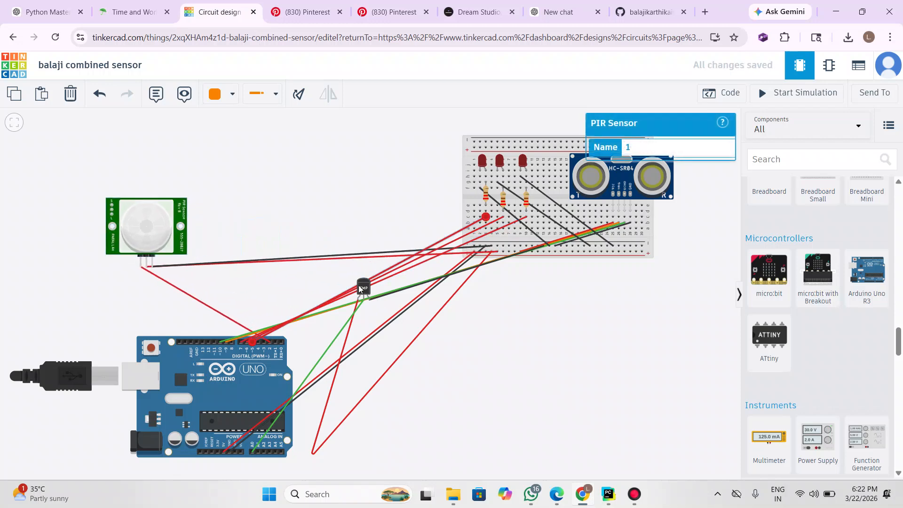
{"action": "left_click_drag", "start_coordinate": [607, 298], "coordinate": [588, 289]}
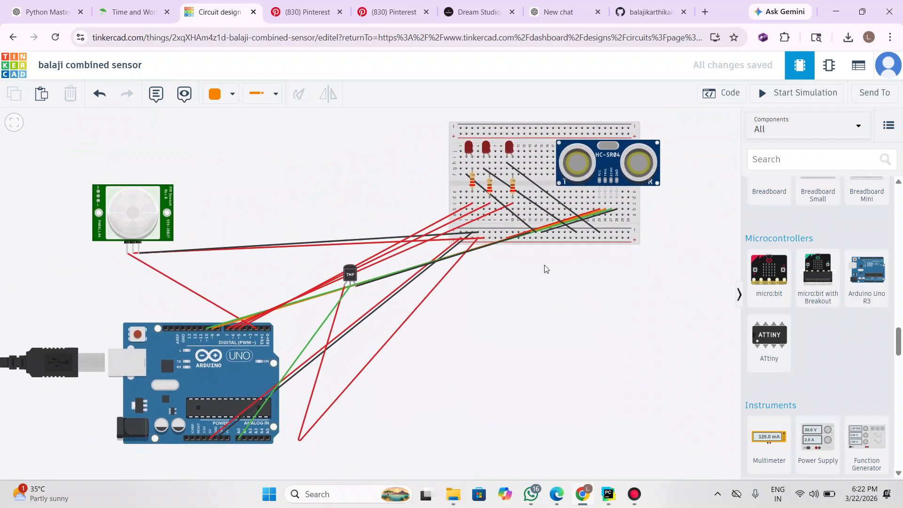
Step: Separate the breadboard assembly and the temperature sensor by moving the breadboard beside the Arduino and the sensor to the clear area above it
{"action": "left_click_drag", "start_coordinate": [544, 179], "coordinate": [620, 362]}
{"action": "left_click", "coordinate": [407, 237]}
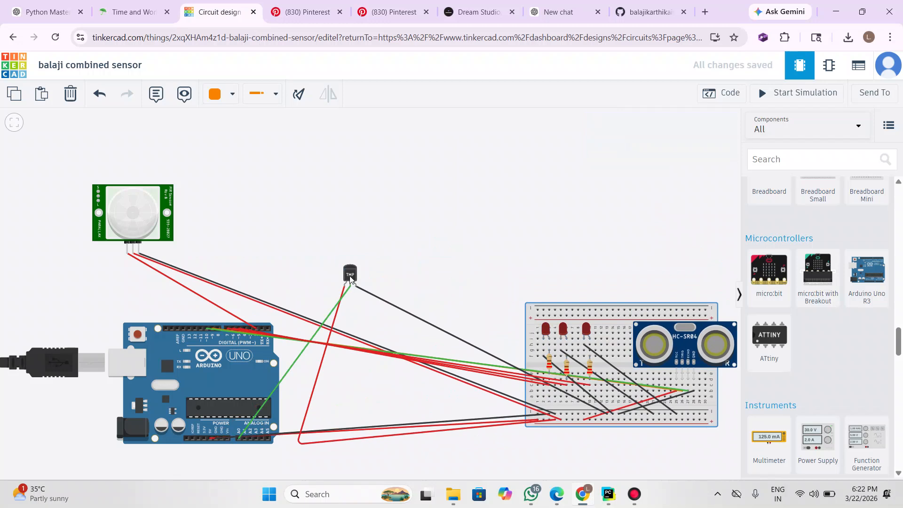
{"action": "left_click_drag", "start_coordinate": [350, 274], "coordinate": [354, 196]}
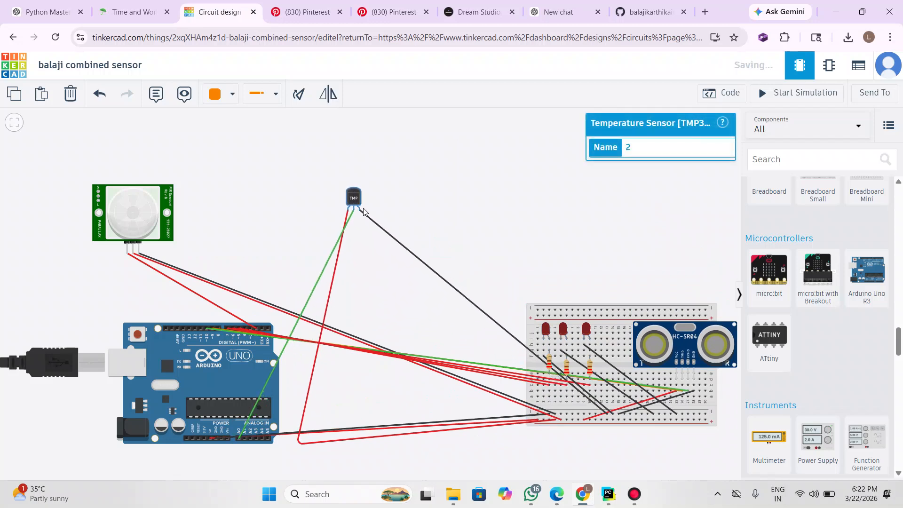
{"action": "left_click", "coordinate": [407, 197]}
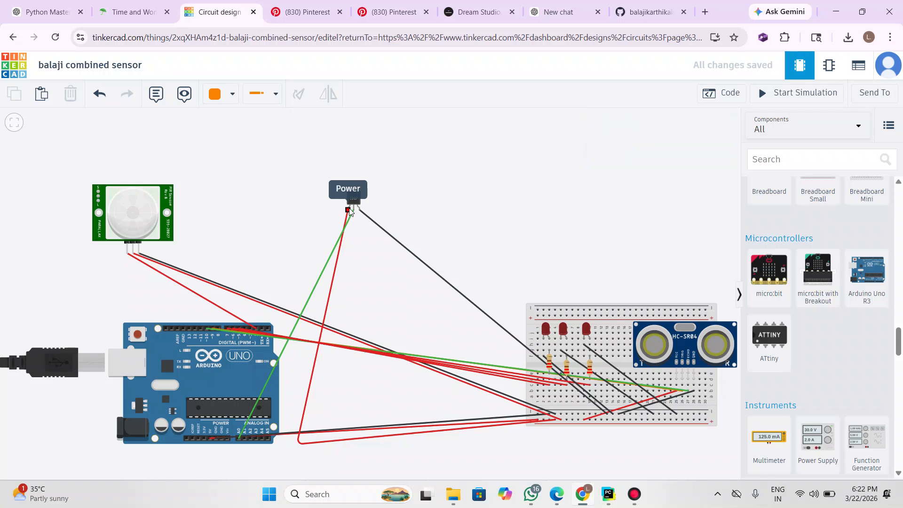
Step: Trace the temperature sensor's red, green and black wires to the positive rail, Arduino pin A0 and the negative rail
{"action": "left_click", "coordinate": [340, 251]}
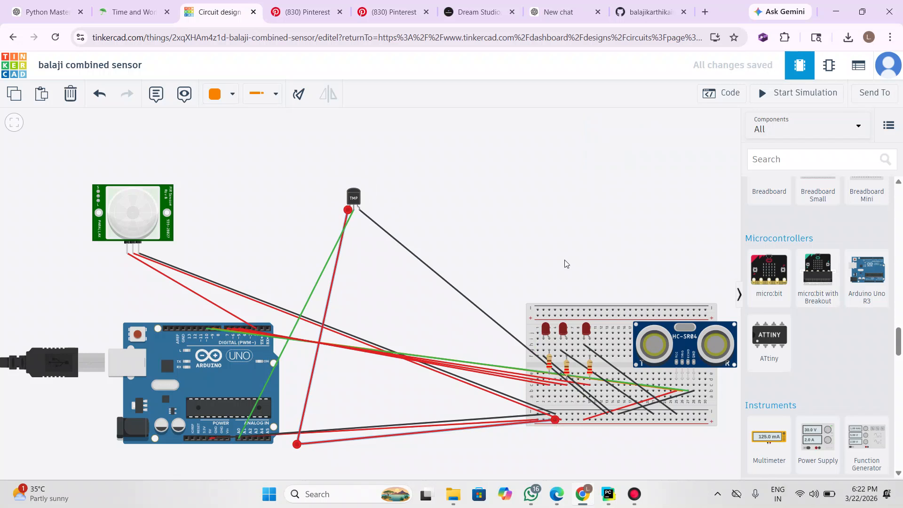
{"action": "left_click", "coordinate": [437, 226]}
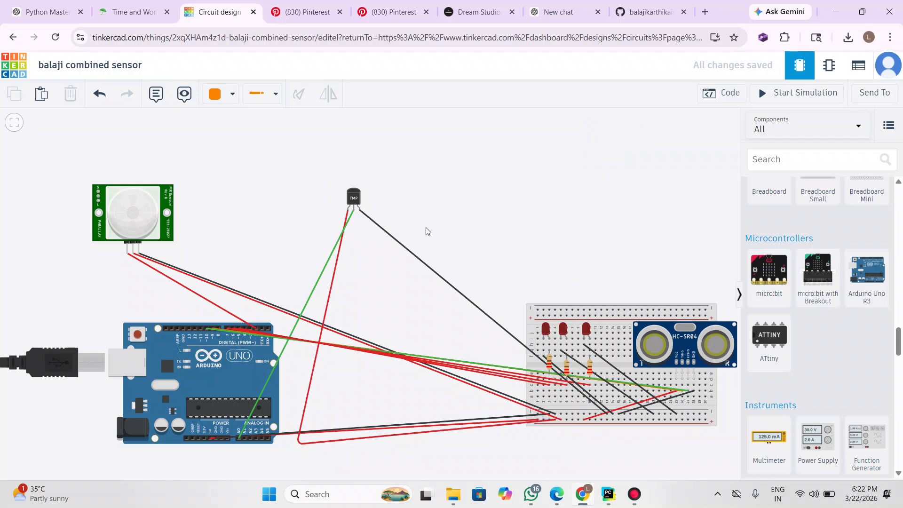
{"action": "left_click", "coordinate": [345, 230]}
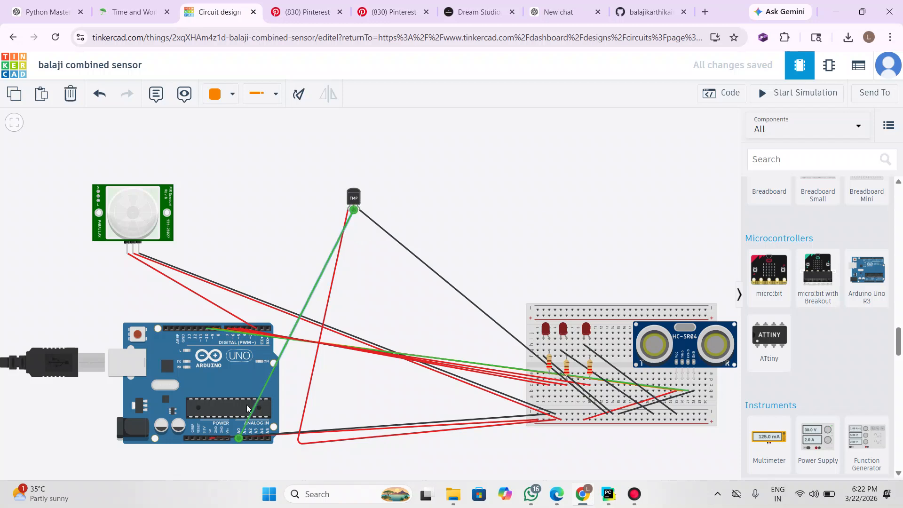
{"action": "left_click", "coordinate": [407, 206]}
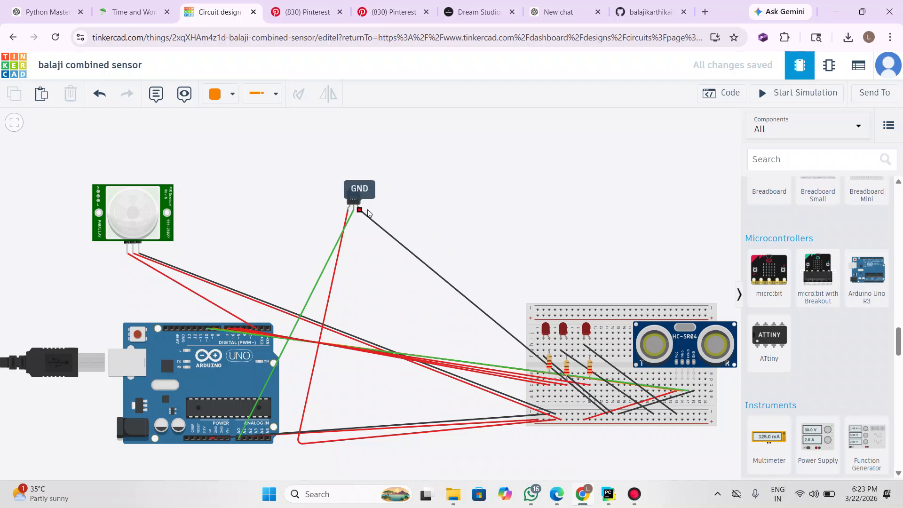
{"action": "left_click", "coordinate": [456, 293]}
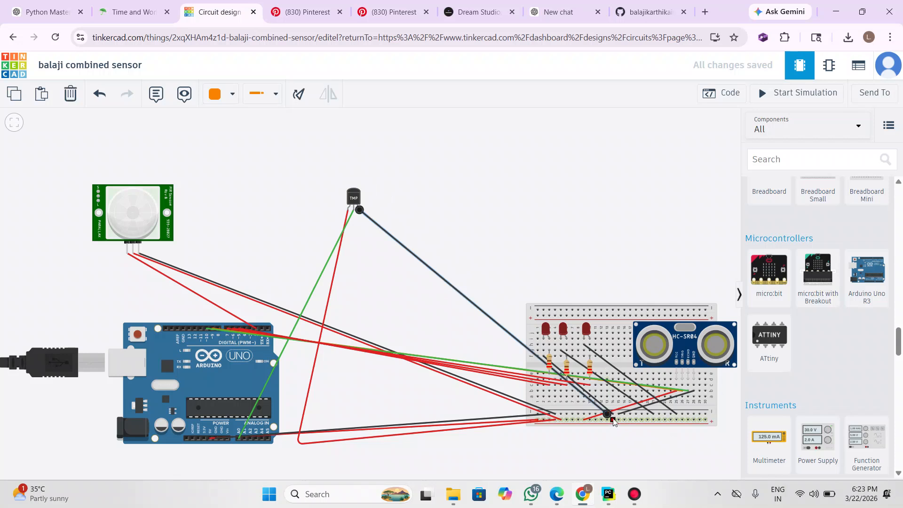
{"action": "left_click", "coordinate": [521, 286]}
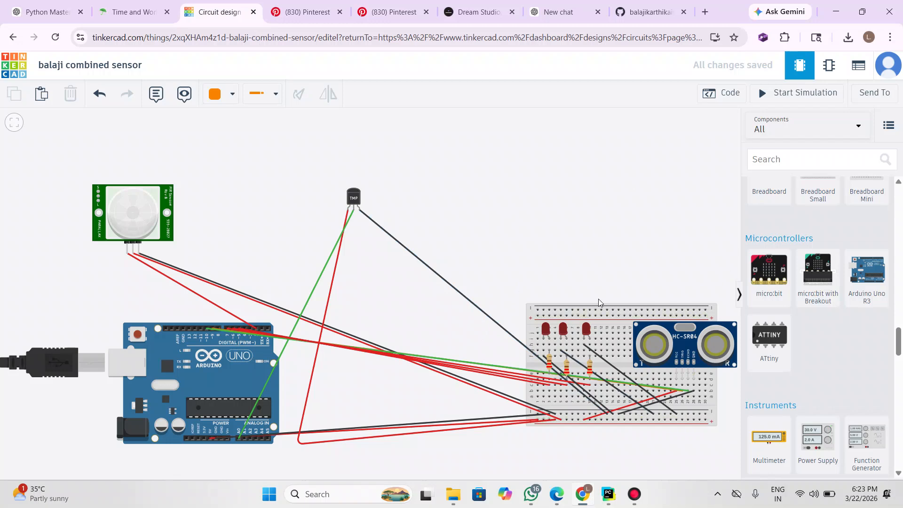
Step: Move the breadboard assembly up level with the temperature sensor and inspect the first LED resistor's properties
{"action": "left_click_drag", "start_coordinate": [565, 304], "coordinate": [502, 198]}
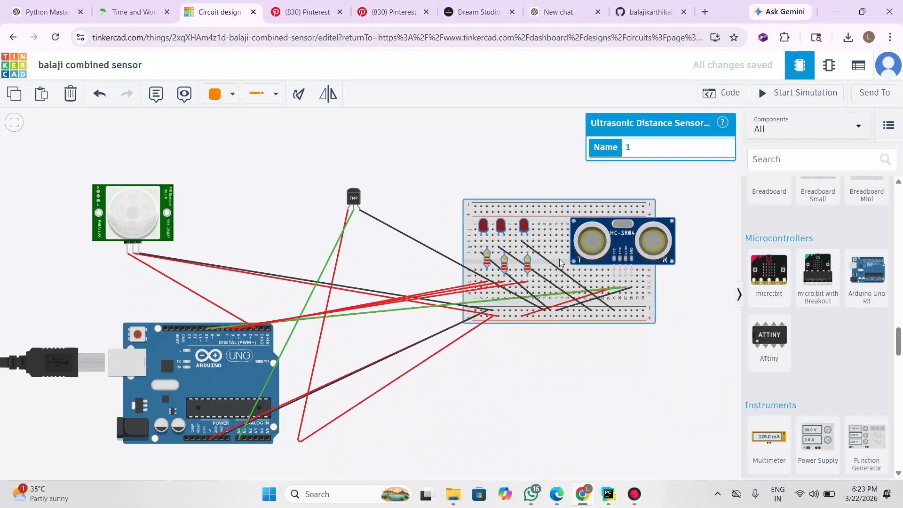
{"action": "left_click", "coordinate": [573, 366]}
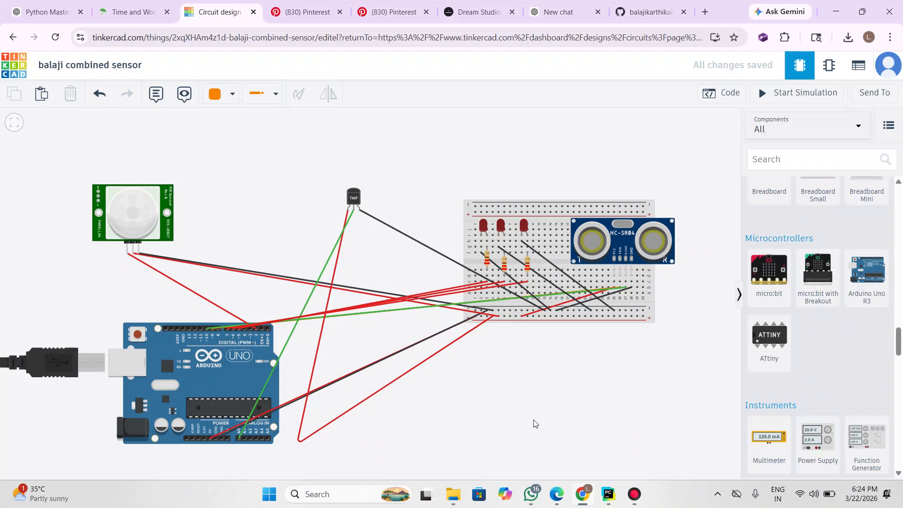
{"action": "left_click", "coordinate": [488, 260]}
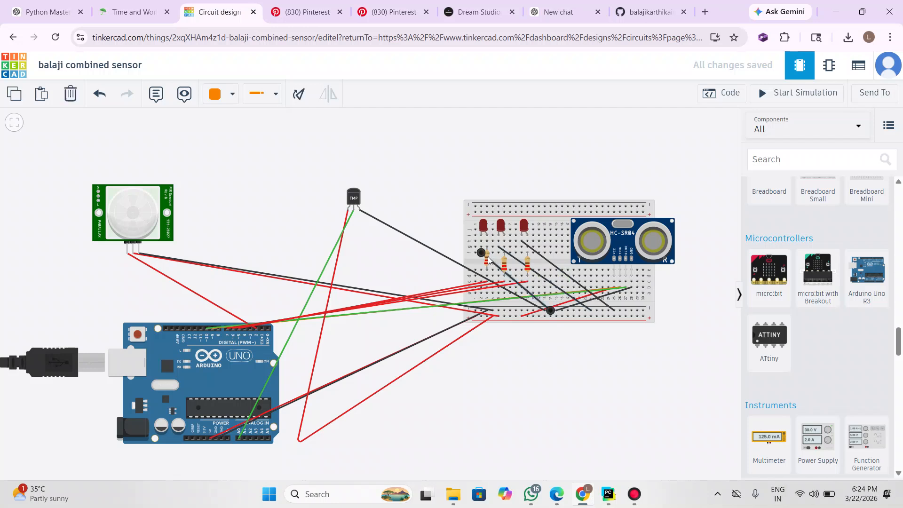
{"action": "left_click", "coordinate": [487, 262]}
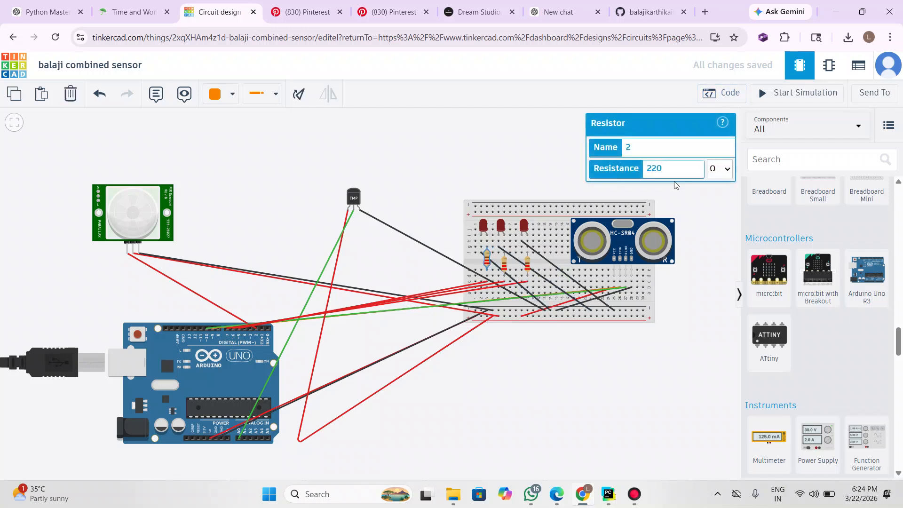
{"action": "left_click", "coordinate": [543, 180]}
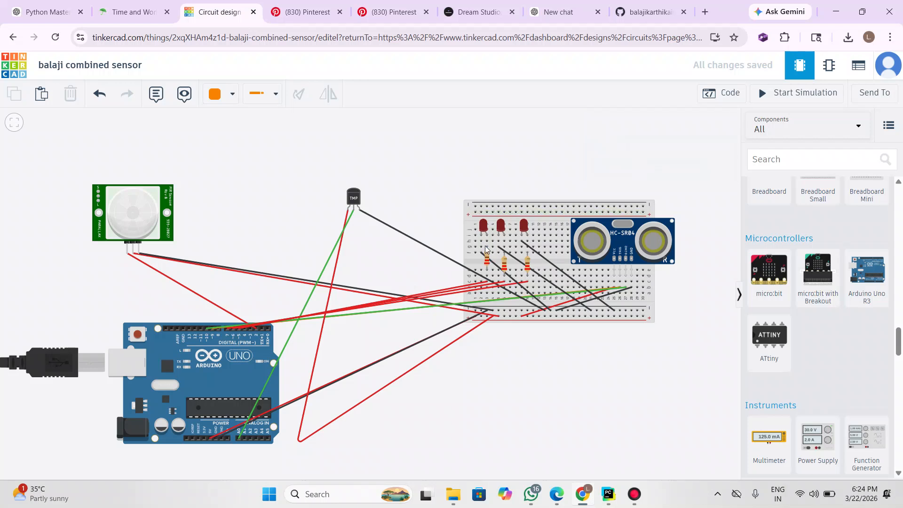
Step: Trace the second LED's red wire to Arduino pin 6 and its black wire to the negative rail
{"action": "left_click", "coordinate": [479, 291]}
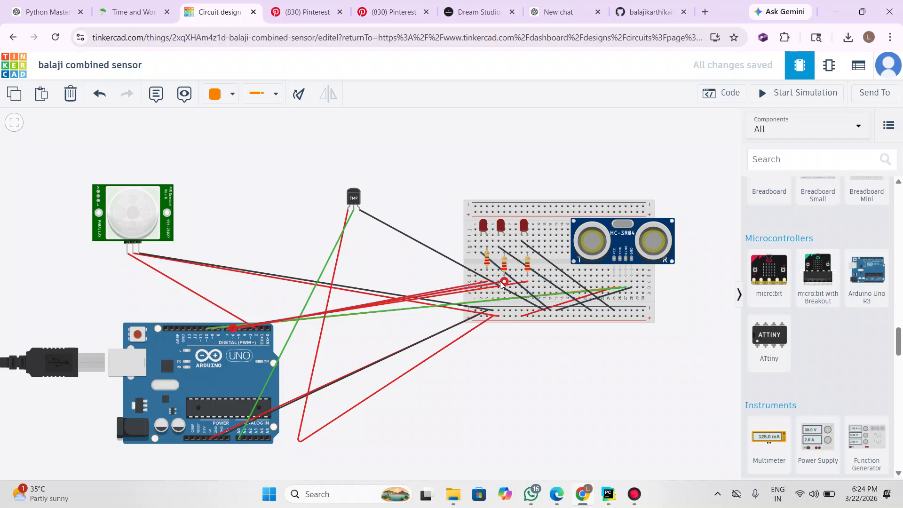
{"action": "left_click", "coordinate": [543, 277]}
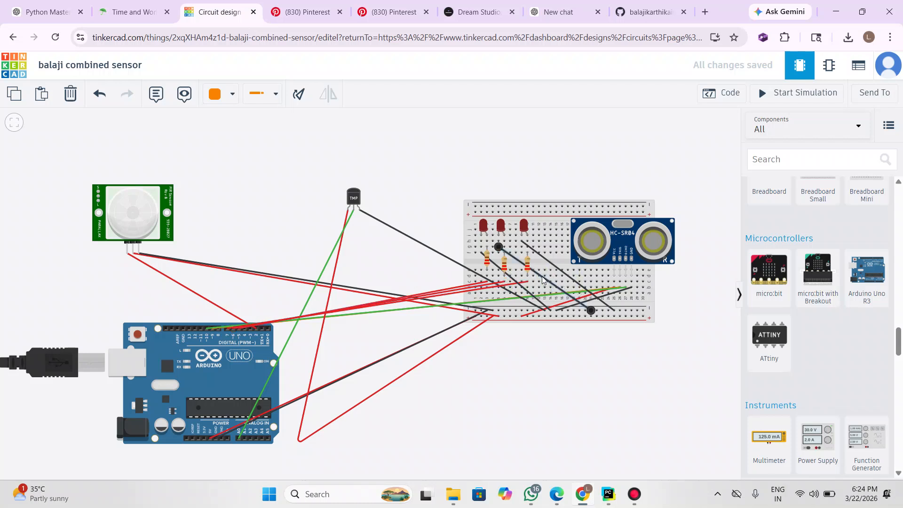
{"action": "key", "text": "Delete"}
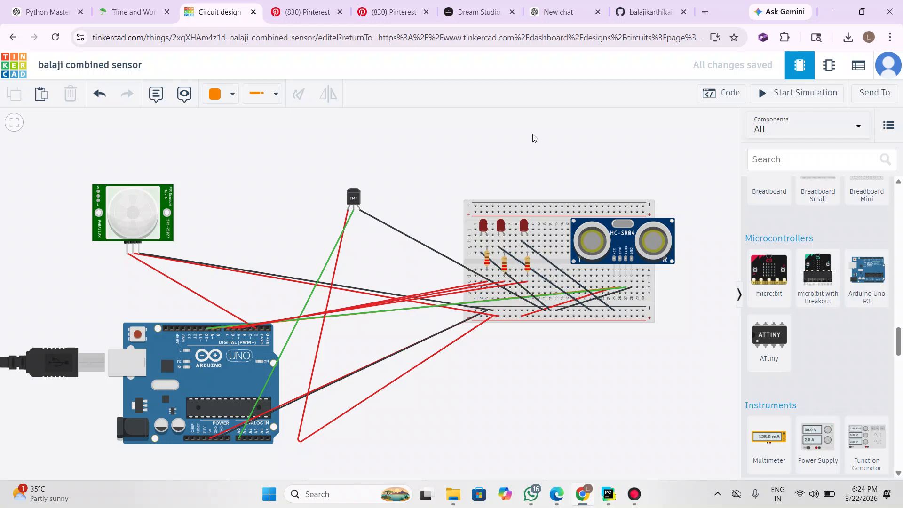
Step: Trace the third LED's red wire to Arduino pin 7 and its black wire to the negative rail
{"action": "left_click", "coordinate": [520, 286]}
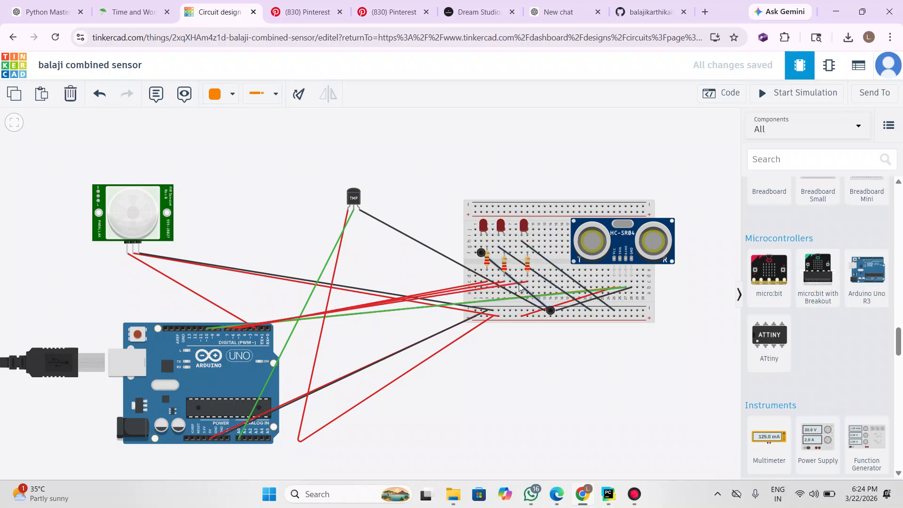
{"action": "left_click", "coordinate": [519, 283]}
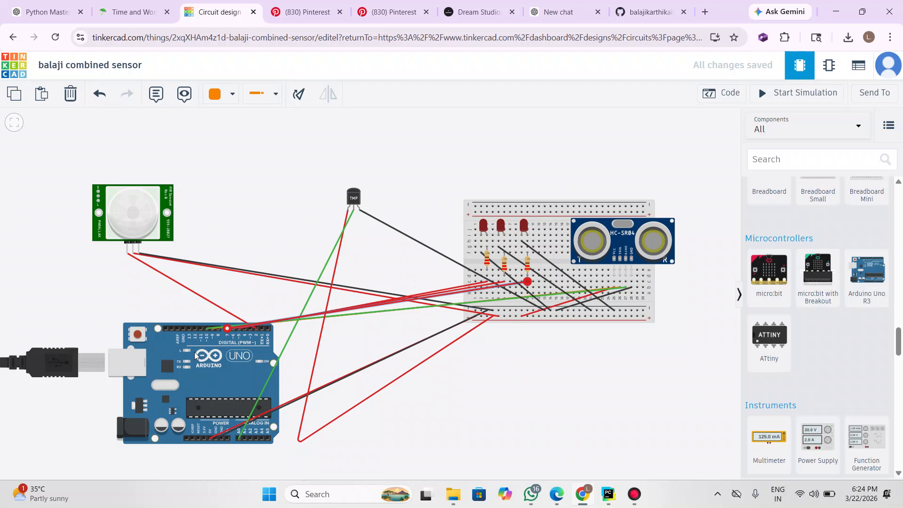
{"action": "left_click", "coordinate": [548, 261]}
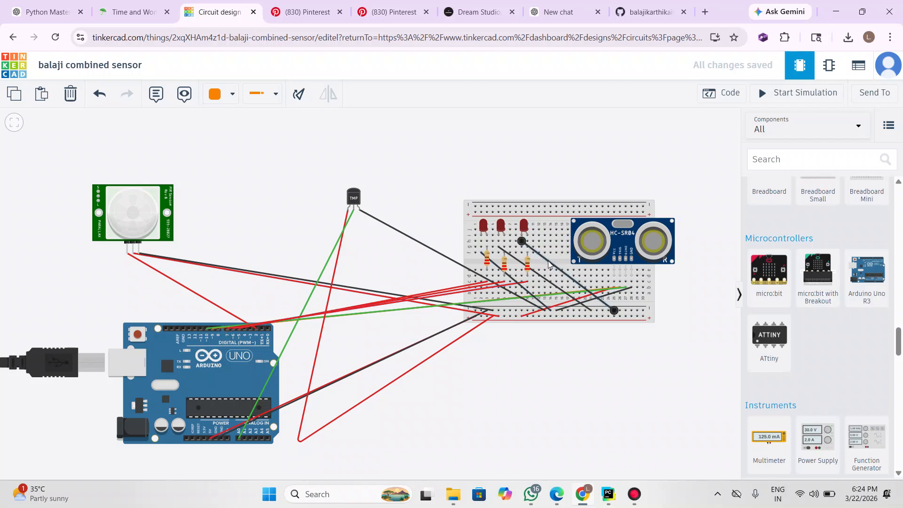
{"action": "left_click", "coordinate": [636, 361]}
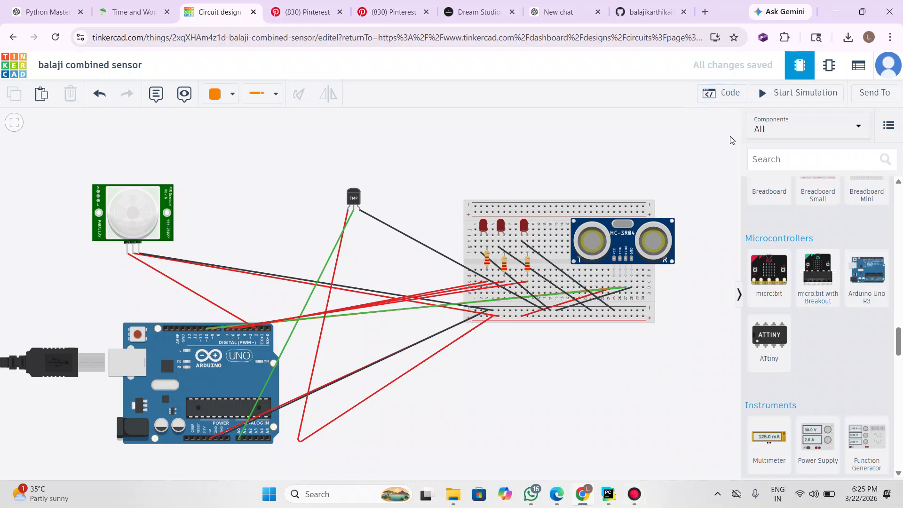
Step: Open the Arduino code and examine the pin definitions for the PIR, ultrasonic trigger and echo, and TMP36 temperature sensor
{"action": "left_click", "coordinate": [730, 91]}
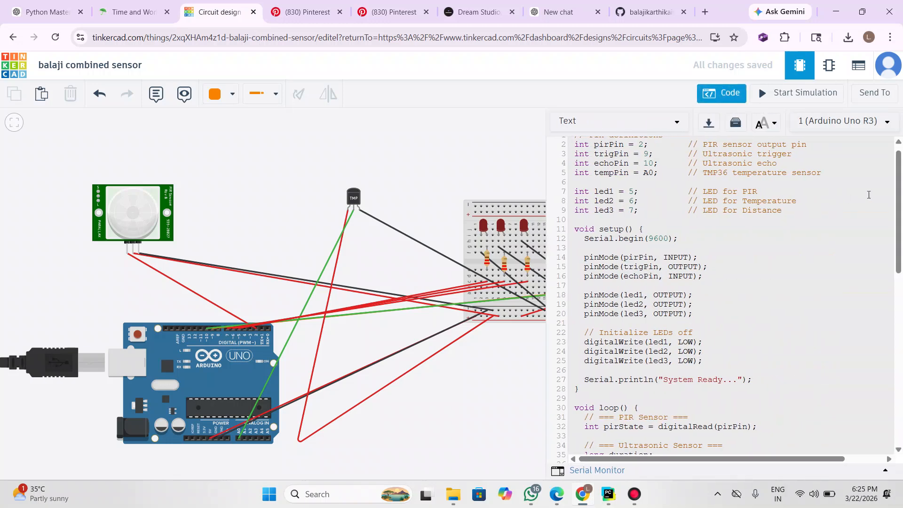
{"action": "scroll", "coordinate": [896, 211], "scroll_direction": "up", "scroll_amount": 1}
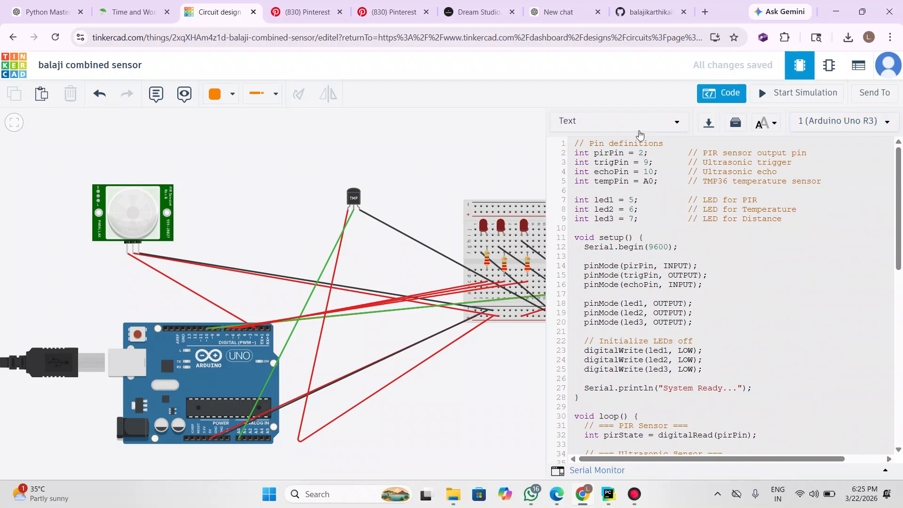
{"action": "left_click", "coordinate": [644, 152]}
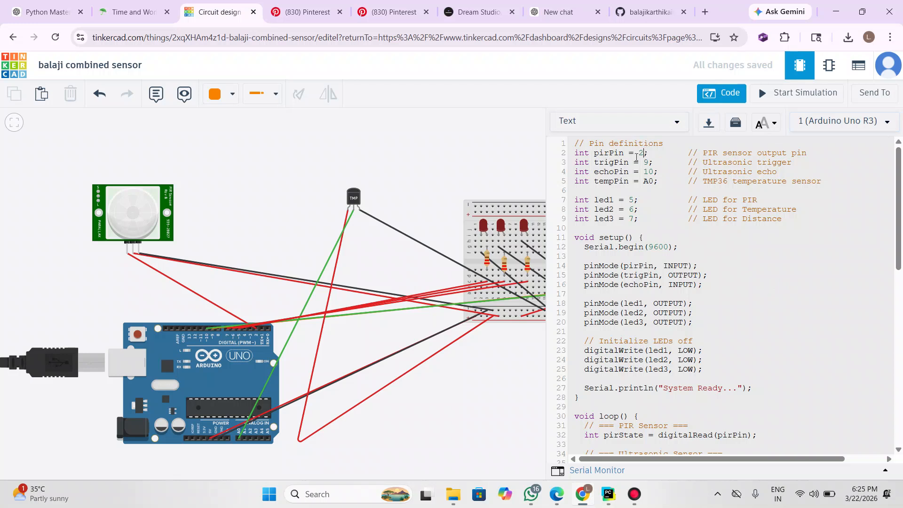
{"action": "left_click", "coordinate": [618, 154]}
{"action": "left_click", "coordinate": [624, 153]}
{"action": "left_click", "coordinate": [669, 181]}
{"action": "left_click", "coordinate": [578, 172]}
{"action": "left_click_drag", "start_coordinate": [657, 182], "coordinate": [637, 179]}
{"action": "left_click", "coordinate": [658, 182]}
Step: Examine the led1, led2 and led3 pin definitions for the PIR, temperature and distance LEDs
{"action": "left_click", "coordinate": [619, 201]}
{"action": "left_click", "coordinate": [591, 209]}
{"action": "left_click", "coordinate": [582, 219]}
{"action": "left_click", "coordinate": [604, 219]}
{"action": "left_click", "coordinate": [640, 220]}
Step: Highlight the Serial.begin(9600) statement and its baud rate in the setup function
{"action": "left_click_drag", "start_coordinate": [683, 247], "coordinate": [580, 247]}
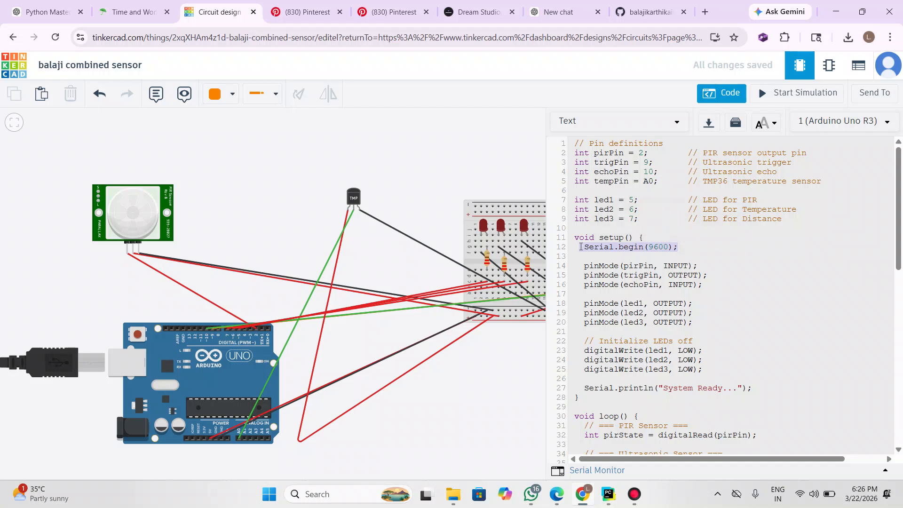
{"action": "left_click", "coordinate": [680, 254]}
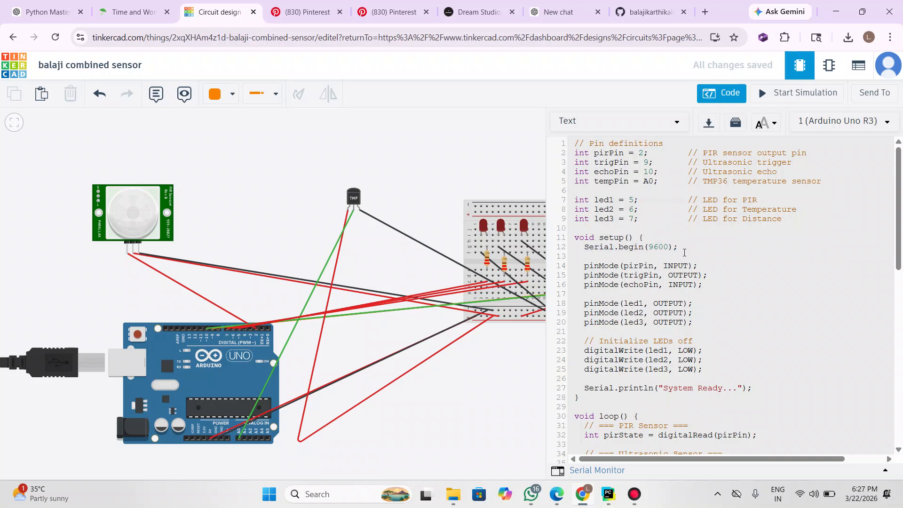
{"action": "left_click_drag", "start_coordinate": [677, 247], "coordinate": [584, 247]}
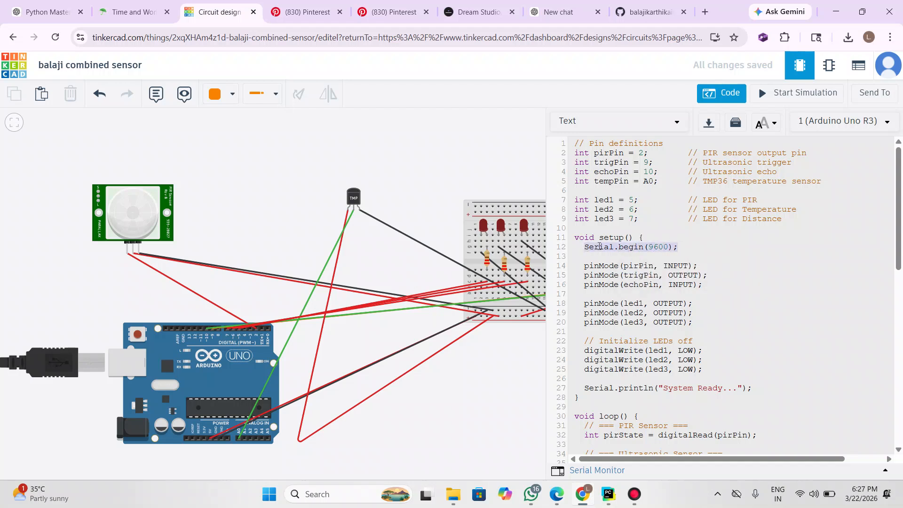
{"action": "left_click", "coordinate": [670, 247]}
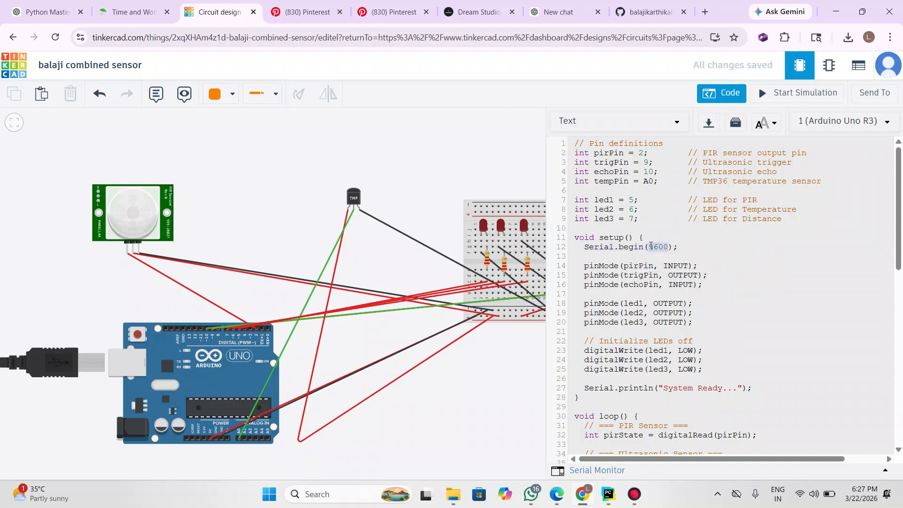
{"action": "left_click", "coordinate": [700, 249]}
Step: Compare the PIR pin definition with its pinMode line and examine the trigger and echo pin modes
{"action": "left_click", "coordinate": [701, 265]}
{"action": "left_click_drag", "start_coordinate": [654, 153], "coordinate": [591, 152]}
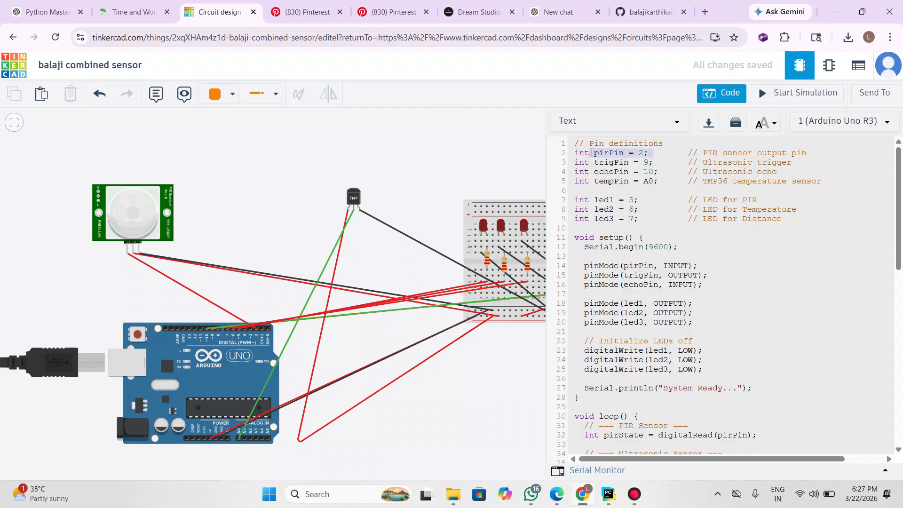
{"action": "left_click", "coordinate": [645, 267]}
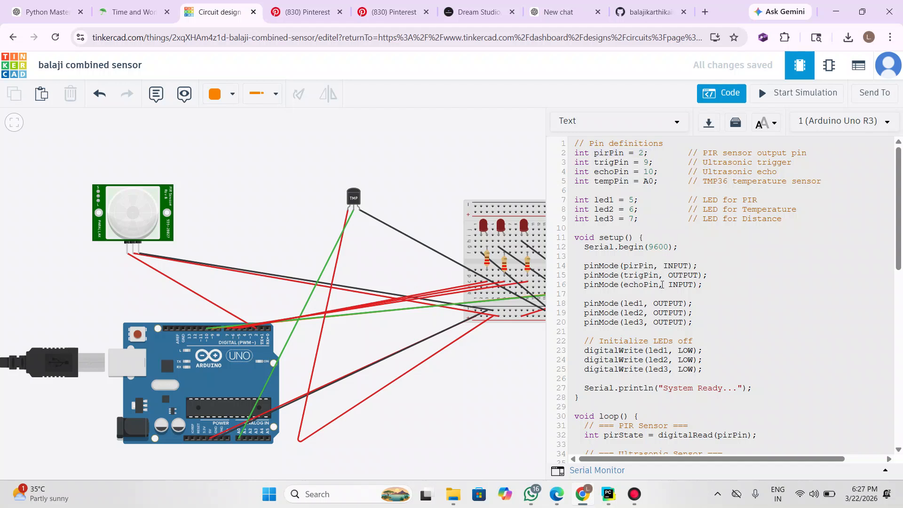
{"action": "double_click", "coordinate": [684, 275]}
{"action": "left_click", "coordinate": [685, 277]}
{"action": "left_click_drag", "start_coordinate": [589, 275], "coordinate": [634, 279]}
Step: Examine the pinMode lines that set led1, led2 and led3 as outputs
{"action": "left_click", "coordinate": [609, 304]}
{"action": "left_click", "coordinate": [701, 306]}
{"action": "left_click_drag", "start_coordinate": [700, 305], "coordinate": [693, 313]}
{"action": "left_click", "coordinate": [707, 323]}
Step: Examine the "System Ready..." print statement at the end of setup and the start of the loop function
{"action": "left_click_drag", "start_coordinate": [899, 257], "coordinate": [901, 318]}
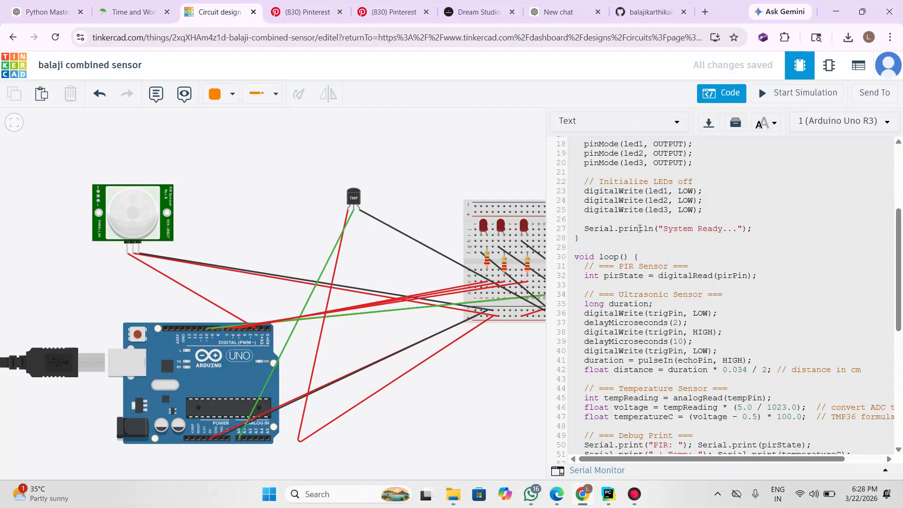
{"action": "double_click", "coordinate": [638, 229]}
{"action": "left_click", "coordinate": [713, 230]}
{"action": "left_click_drag", "start_coordinate": [898, 248], "coordinate": [901, 285]}
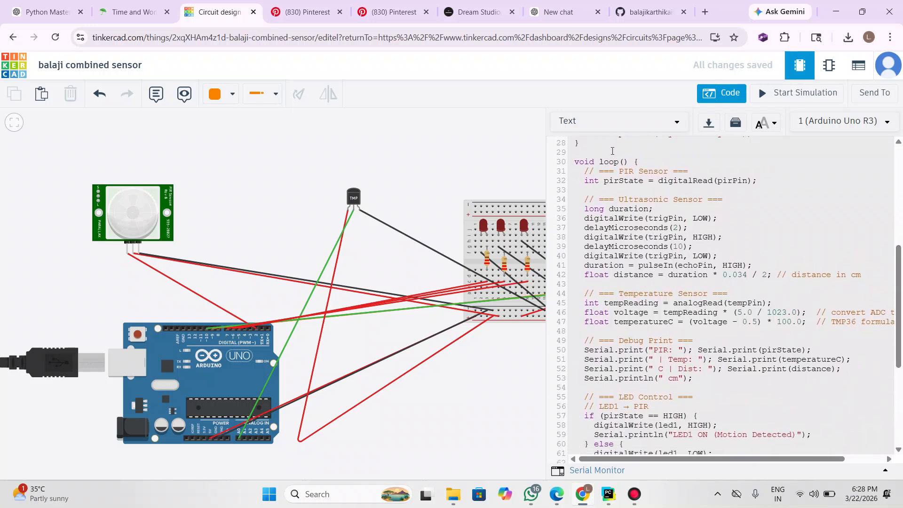
Step: Highlight the opening part of the loop function and examine the line that reads the PIR pin into pirState
{"action": "left_click_drag", "start_coordinate": [602, 150], "coordinate": [696, 329]}
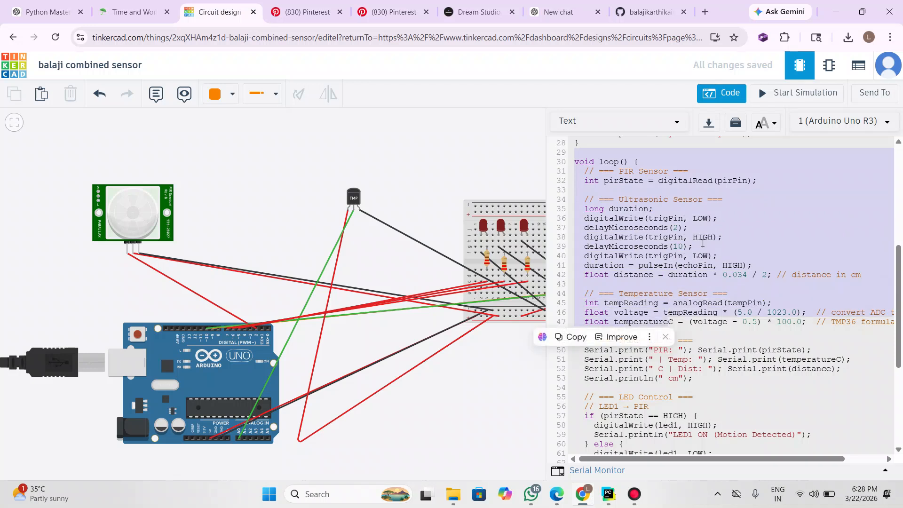
{"action": "left_click", "coordinate": [766, 214]}
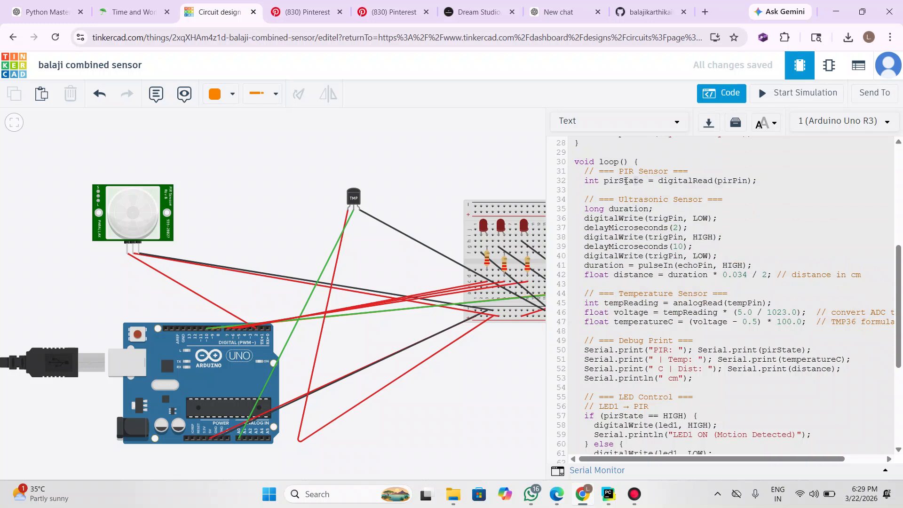
{"action": "left_click", "coordinate": [600, 180]}
Step: Highlight the long duration declaration and trace trigPin from the first LOW write back to its pin definition
{"action": "left_click_drag", "start_coordinate": [661, 212], "coordinate": [593, 213]}
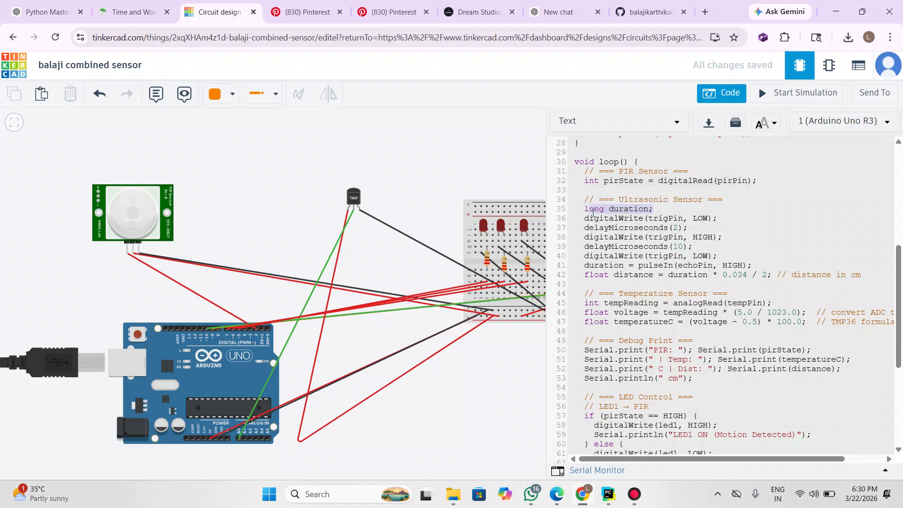
{"action": "left_click", "coordinate": [659, 206]}
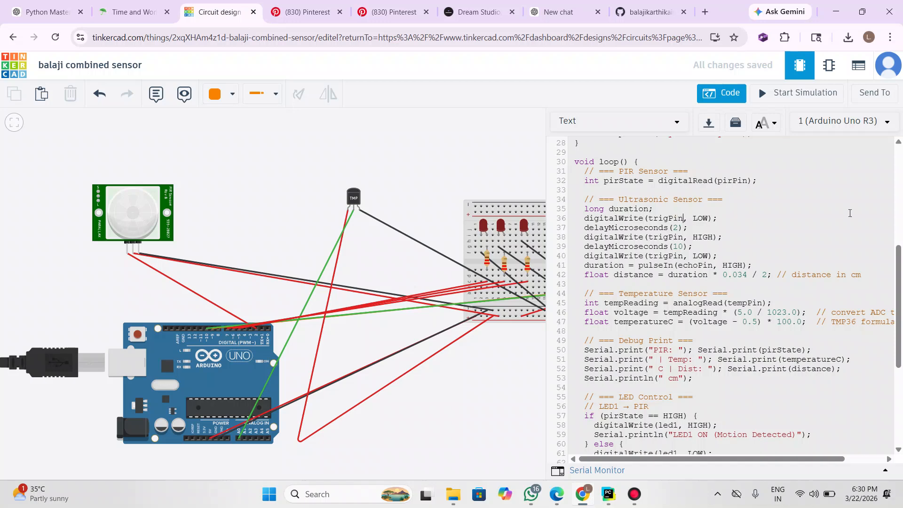
{"action": "left_click_drag", "start_coordinate": [900, 254], "coordinate": [881, 94]}
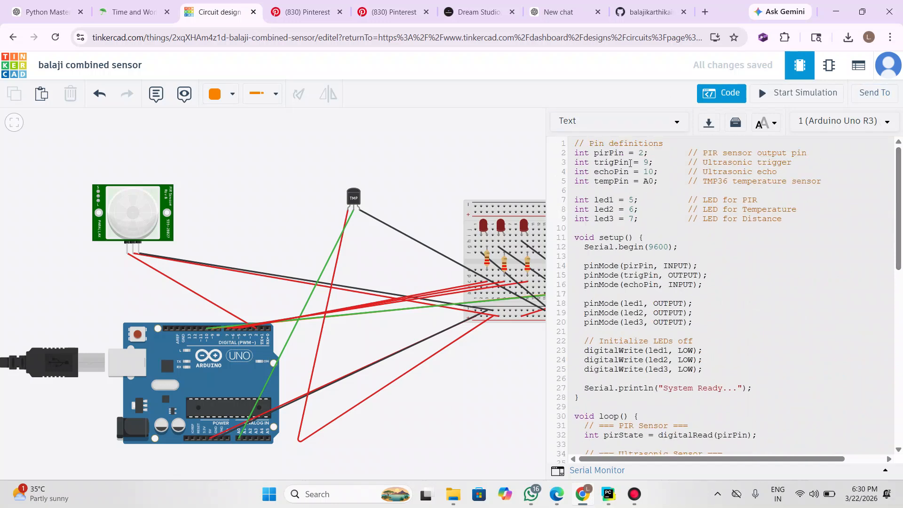
{"action": "left_click_drag", "start_coordinate": [656, 164], "coordinate": [588, 164]}
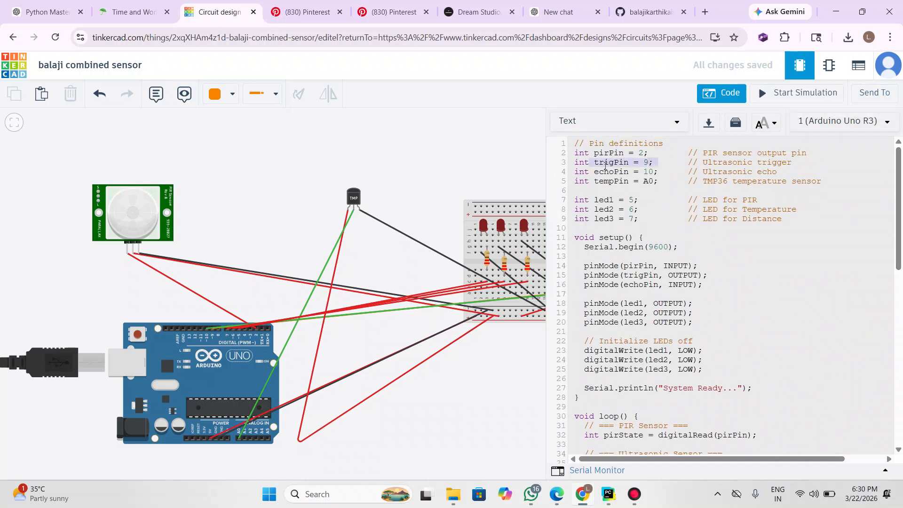
{"action": "left_click", "coordinate": [838, 254]}
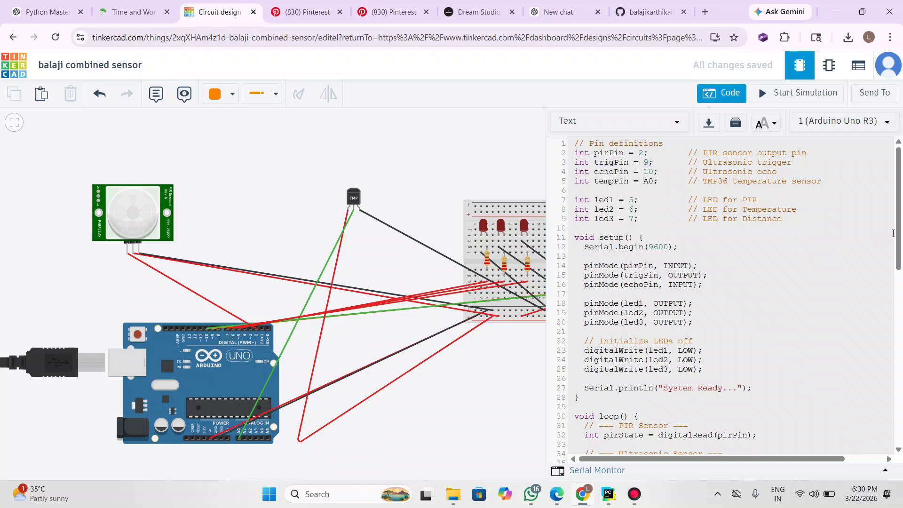
{"action": "left_click_drag", "start_coordinate": [898, 234], "coordinate": [863, 311]}
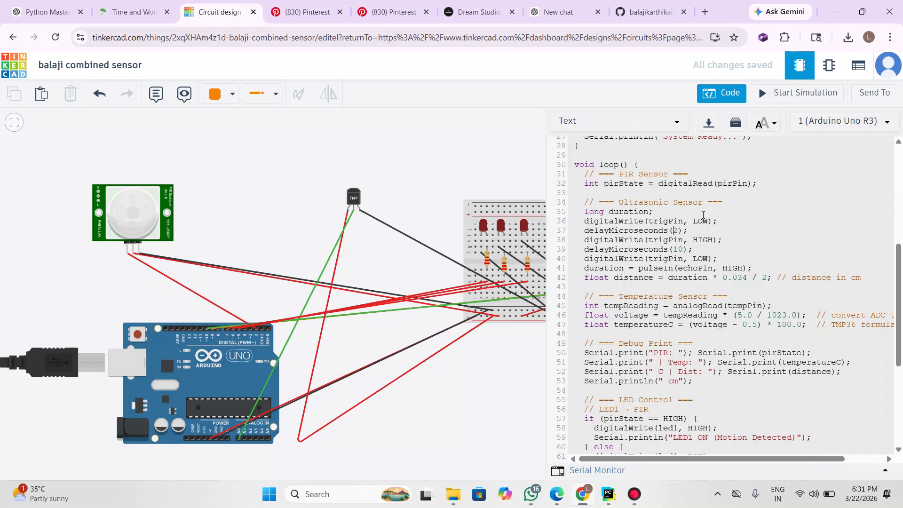
Step: Examine the ultrasonic trigger pulse lines, from the LOW write and delayMicroseconds(2) through the HIGH write, delayMicroseconds(10) and final LOW write
{"action": "left_click_drag", "start_coordinate": [708, 221], "coordinate": [656, 222]}
{"action": "left_click", "coordinate": [690, 231]}
{"action": "left_click", "coordinate": [669, 240]}
{"action": "left_click", "coordinate": [723, 240]}
{"action": "left_click_drag", "start_coordinate": [693, 249], "coordinate": [622, 254]}
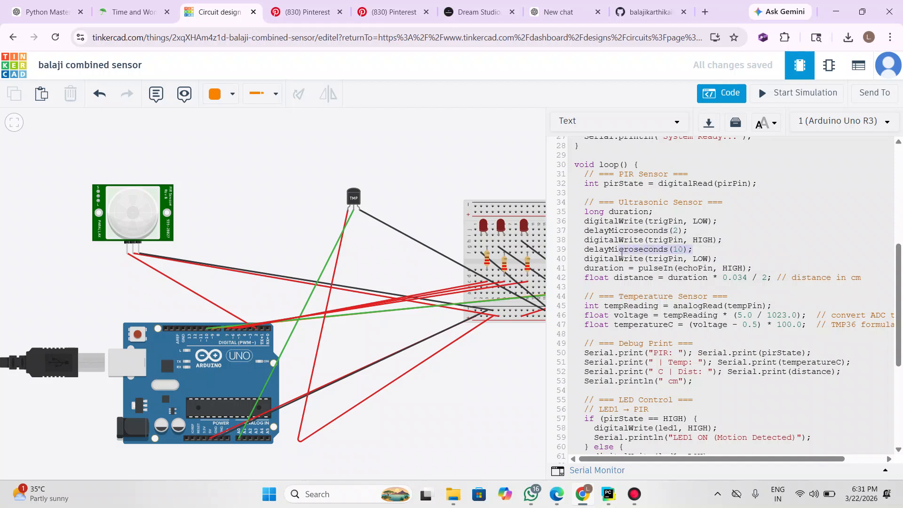
{"action": "left_click", "coordinate": [659, 259]}
{"action": "left_click", "coordinate": [685, 258]}
{"action": "left_click_drag", "start_coordinate": [717, 260], "coordinate": [632, 259]}
{"action": "left_click", "coordinate": [752, 250]}
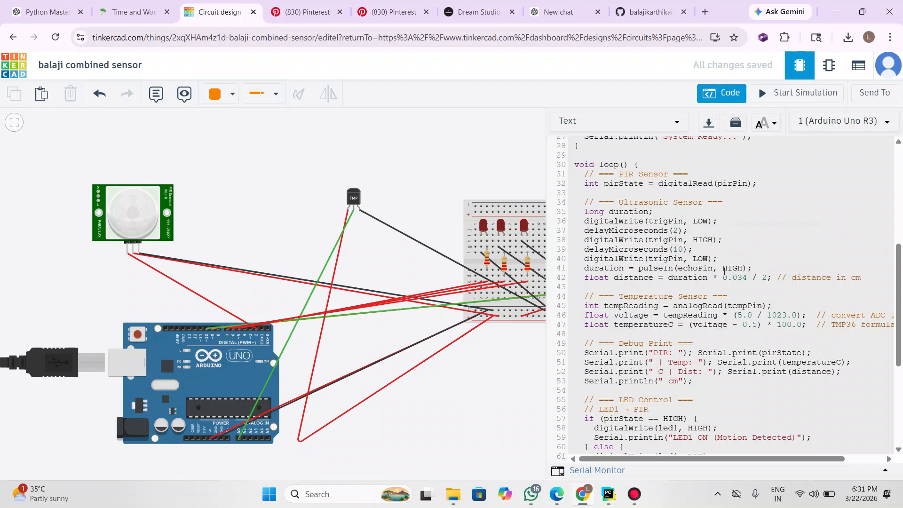
Step: Examine the line that stores pulseIn(echoPin, HIGH) in duration, including its function name and arguments
{"action": "double_click", "coordinate": [672, 267]}
{"action": "left_click", "coordinate": [696, 269]}
{"action": "left_click", "coordinate": [718, 269]}
{"action": "left_click", "coordinate": [700, 269]}
{"action": "left_click_drag", "start_coordinate": [663, 269], "coordinate": [638, 268]}
{"action": "left_click", "coordinate": [702, 268]}
{"action": "left_click", "coordinate": [758, 270]}
{"action": "left_click", "coordinate": [677, 269]}
{"action": "left_click", "coordinate": [610, 267]}
Step: Examine the distance formula, including the duration variable, the 0.034 factor and the division by 2
{"action": "left_click", "coordinate": [633, 282]}
{"action": "left_click", "coordinate": [706, 279]}
{"action": "left_click", "coordinate": [747, 278]}
{"action": "left_click", "coordinate": [768, 277]}
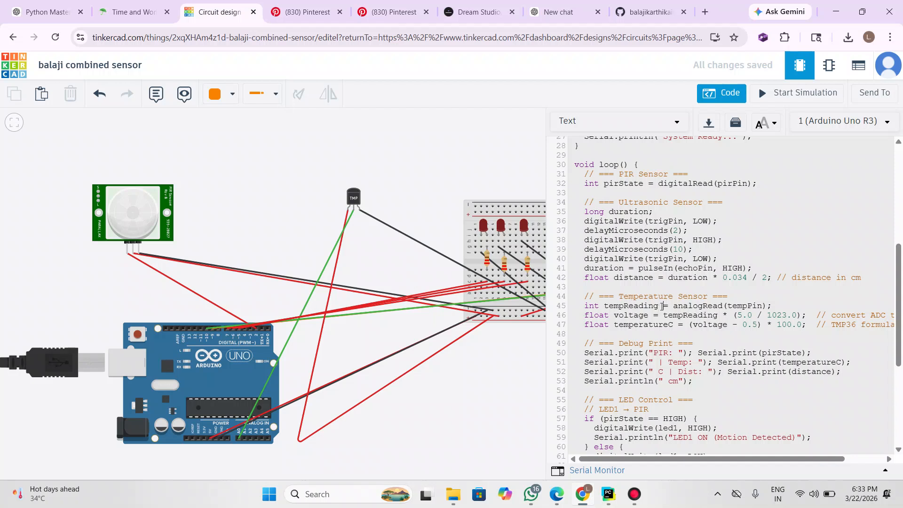
Step: Highlight the tempReading variable and its analogRead call, and compare them with the digital sensor code above
{"action": "left_click_drag", "start_coordinate": [661, 306], "coordinate": [610, 306]}
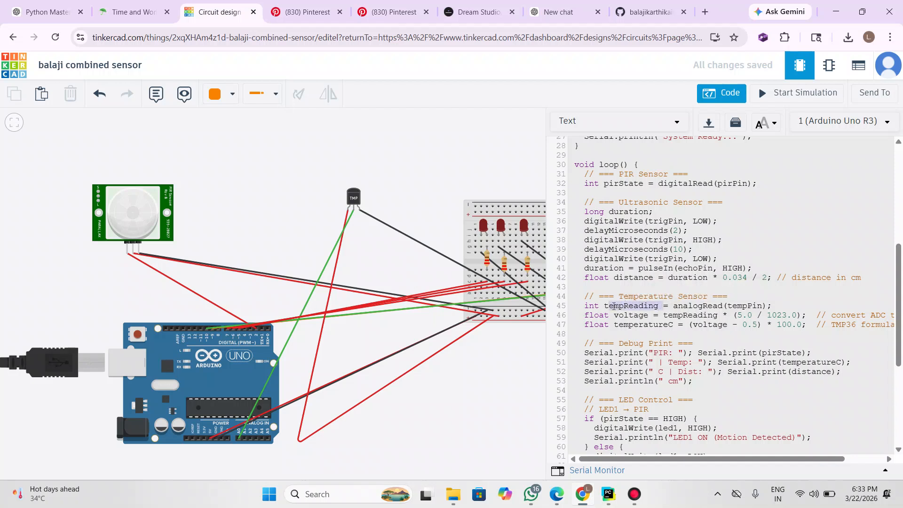
{"action": "left_click", "coordinate": [644, 307]}
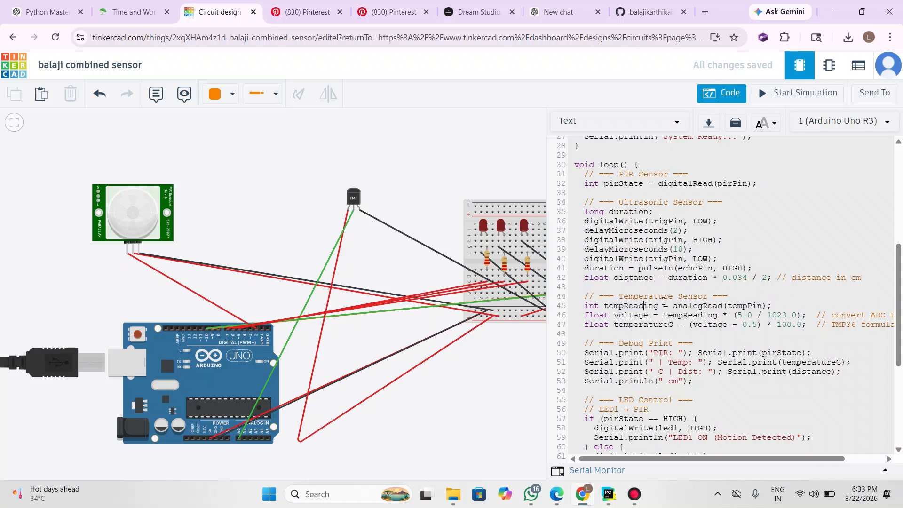
{"action": "left_click_drag", "start_coordinate": [602, 305], "coordinate": [641, 305]}
{"action": "left_click", "coordinate": [691, 306]}
{"action": "left_click_drag", "start_coordinate": [713, 183], "coordinate": [676, 189]}
{"action": "left_click", "coordinate": [747, 317]}
{"action": "left_click_drag", "start_coordinate": [719, 307], "coordinate": [675, 307]}
{"action": "left_click", "coordinate": [635, 267]}
{"action": "left_click_drag", "start_coordinate": [629, 220], "coordinate": [594, 220]}
{"action": "left_click", "coordinate": [720, 230]}
Step: Highlight the tempPin = A0 definition and compare it with the tempPin argument of the analogRead call
{"action": "left_click_drag", "start_coordinate": [899, 294], "coordinate": [900, 104]}
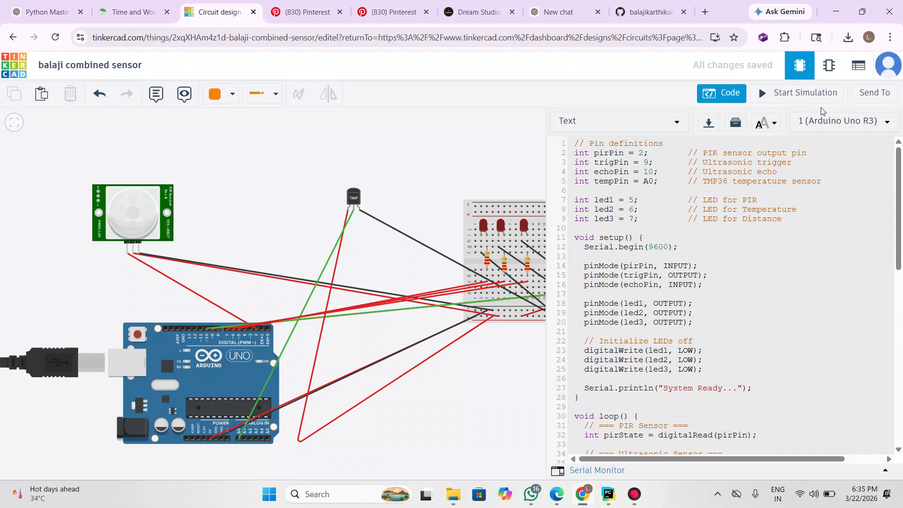
{"action": "left_click_drag", "start_coordinate": [658, 181], "coordinate": [619, 181]}
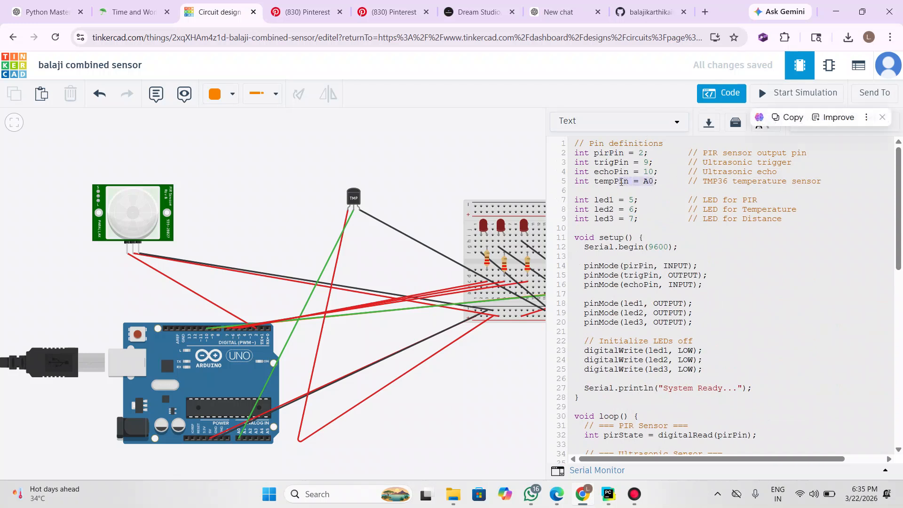
{"action": "left_click", "coordinate": [813, 266]}
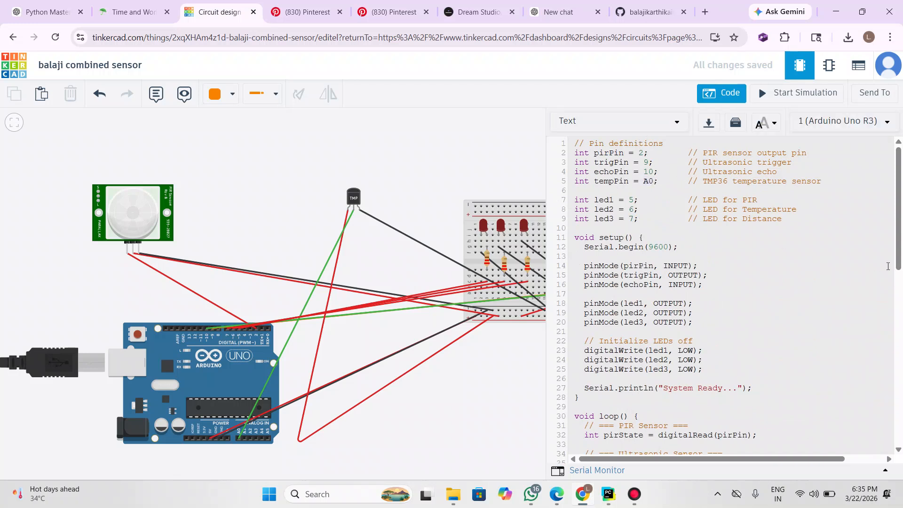
{"action": "left_click_drag", "start_coordinate": [898, 256], "coordinate": [902, 410]}
{"action": "left_click", "coordinate": [778, 164]}
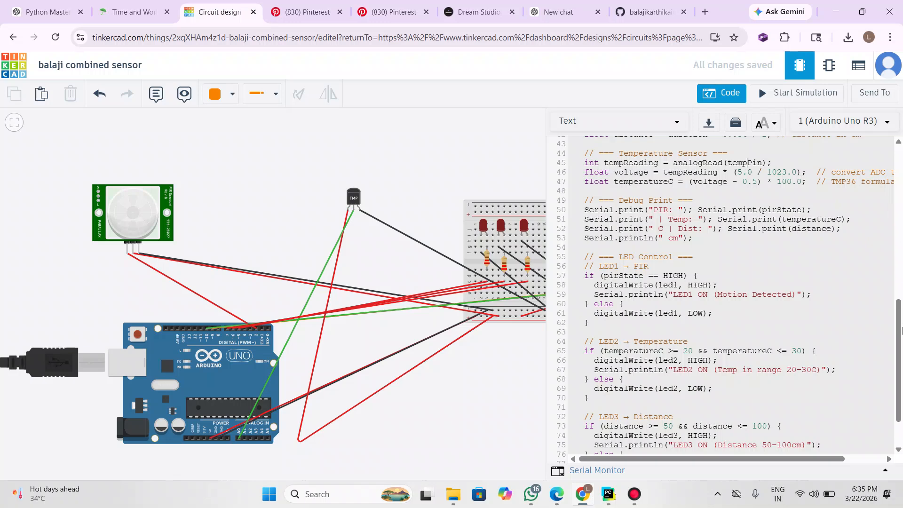
{"action": "left_click_drag", "start_coordinate": [901, 356], "coordinate": [882, 186]}
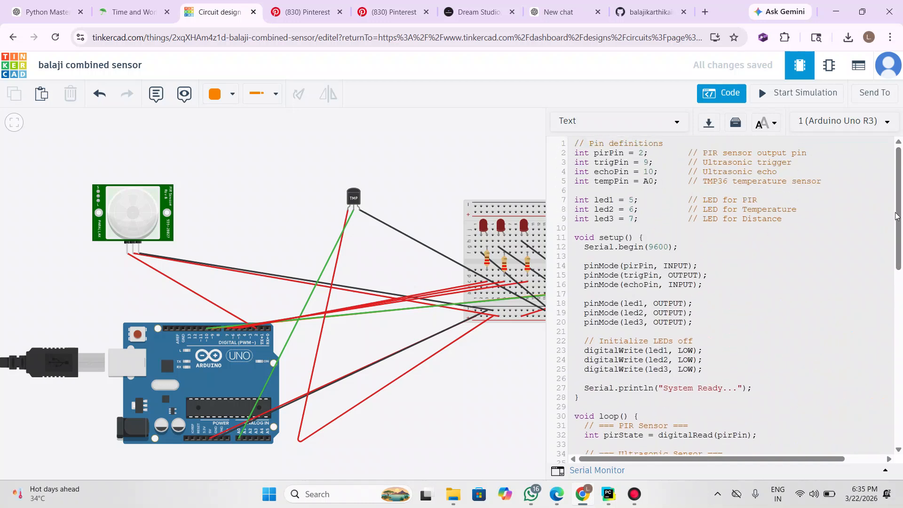
{"action": "left_click_drag", "start_coordinate": [900, 215], "coordinate": [901, 367]}
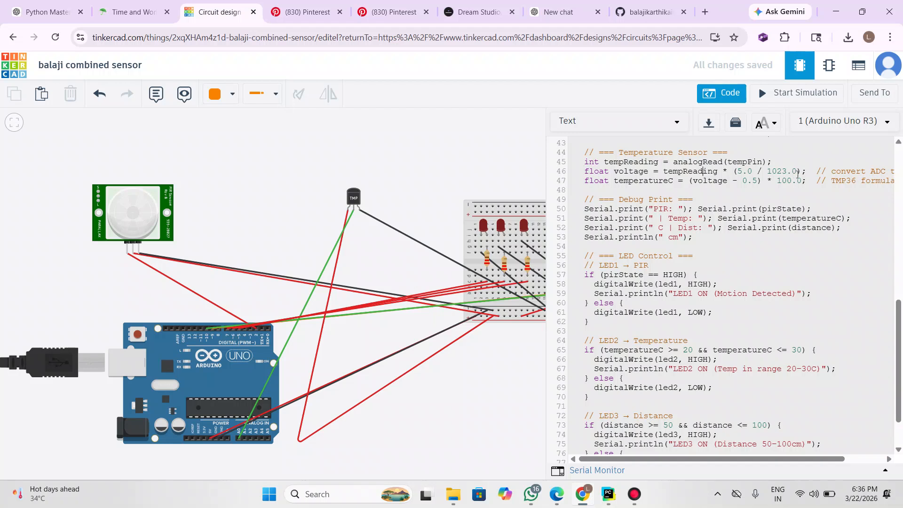
Step: Highlight the 5.0 / 1023.0 factor in the voltage formula and read the line's full ADC conversion comment
{"action": "left_click_drag", "start_coordinate": [799, 171], "coordinate": [719, 172]}
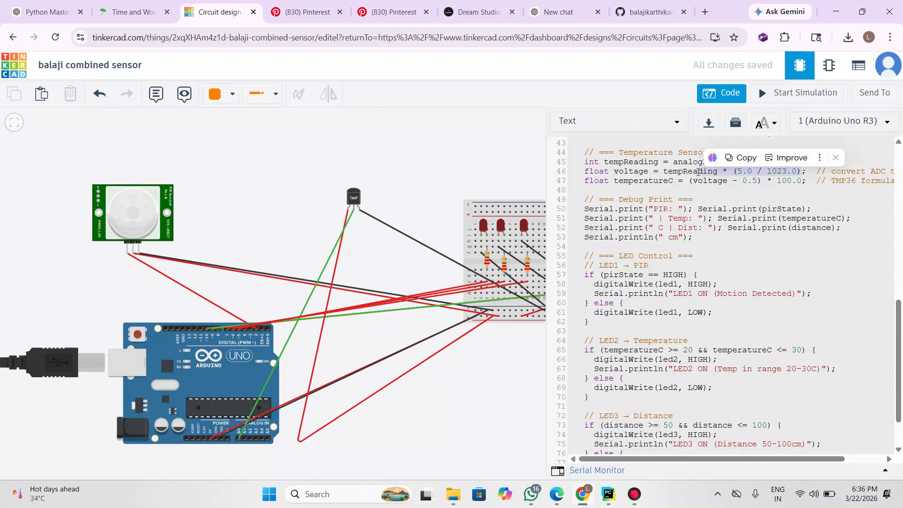
{"action": "left_click", "coordinate": [635, 170]}
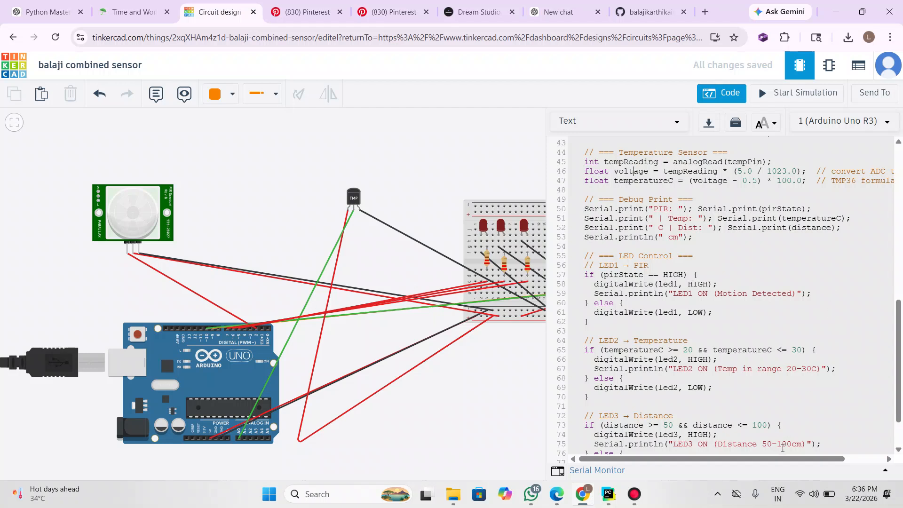
{"action": "left_click_drag", "start_coordinate": [776, 459], "coordinate": [899, 450]}
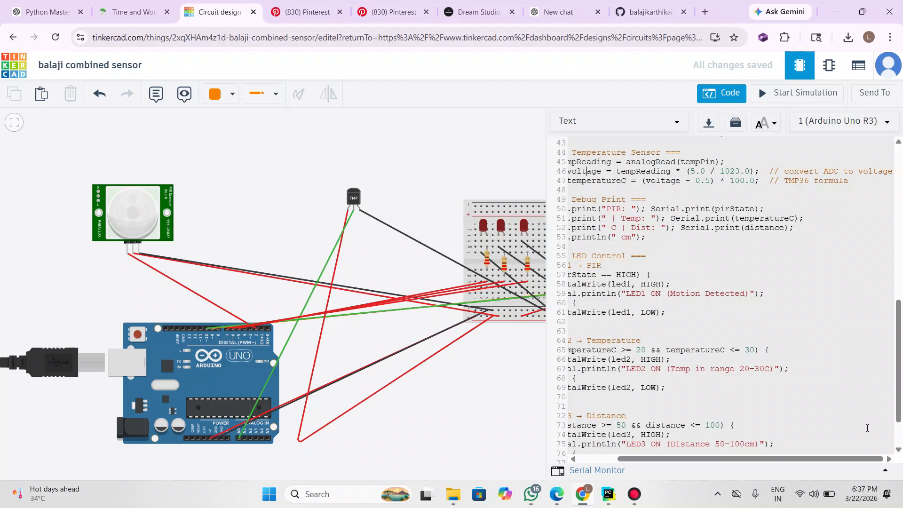
{"action": "left_click_drag", "start_coordinate": [839, 460], "coordinate": [802, 475]}
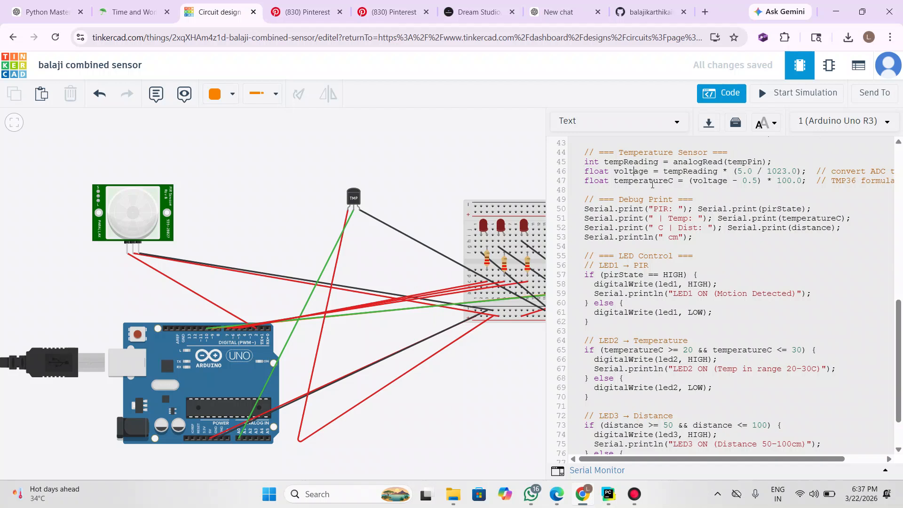
Step: Examine the temperatureC variable and highlight its (voltage - 0.5) * 100.0 formula
{"action": "left_click", "coordinate": [669, 182]}
{"action": "left_click_drag", "start_coordinate": [802, 180], "coordinate": [696, 184]}
{"action": "left_click", "coordinate": [724, 185]}
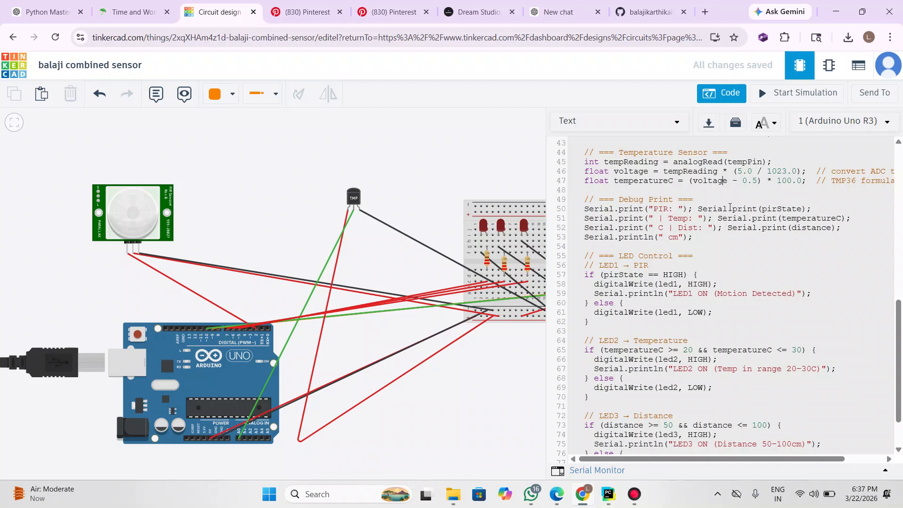
Step: Highlight the pirState debug print and trace it back to its digitalRead line and the pirPin definition
{"action": "left_click_drag", "start_coordinate": [718, 208], "coordinate": [810, 209]}
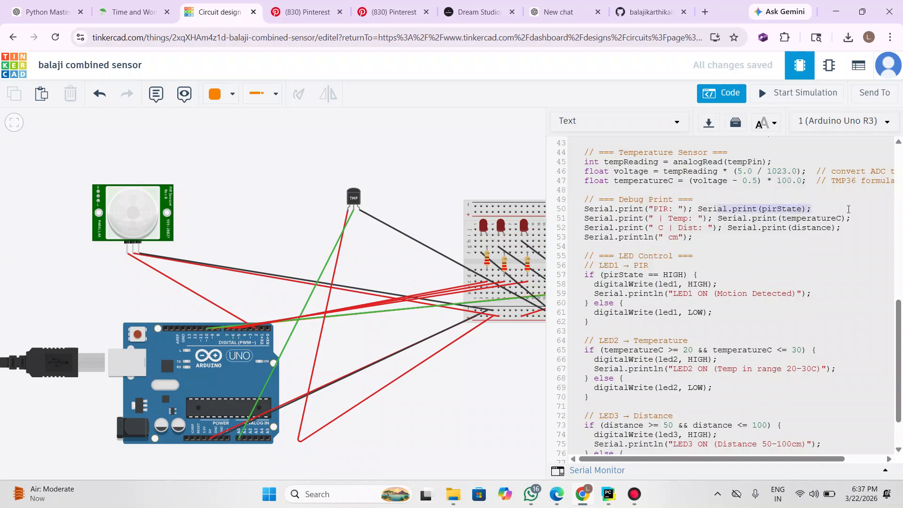
{"action": "left_click", "coordinate": [830, 204]}
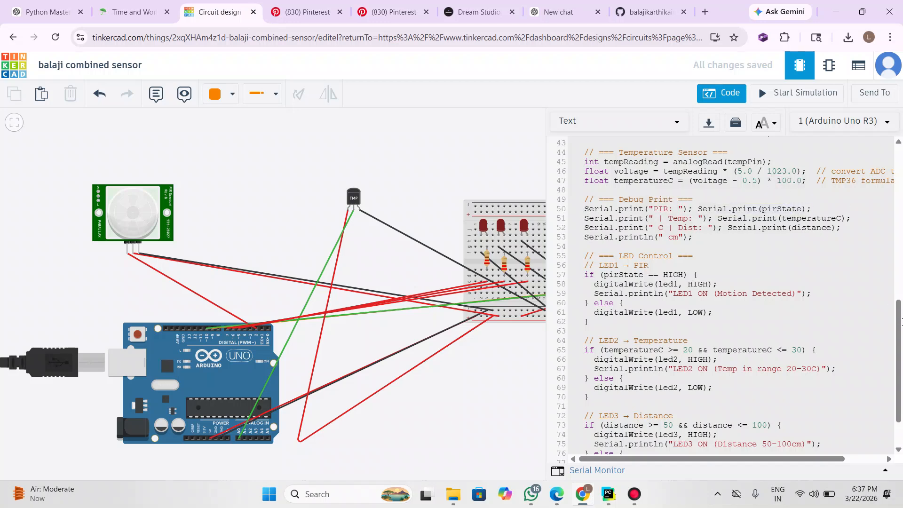
{"action": "scroll", "coordinate": [901, 311], "scroll_direction": "up", "scroll_amount": 2}
{"action": "scroll", "coordinate": [901, 299], "scroll_direction": "up", "scroll_amount": 3}
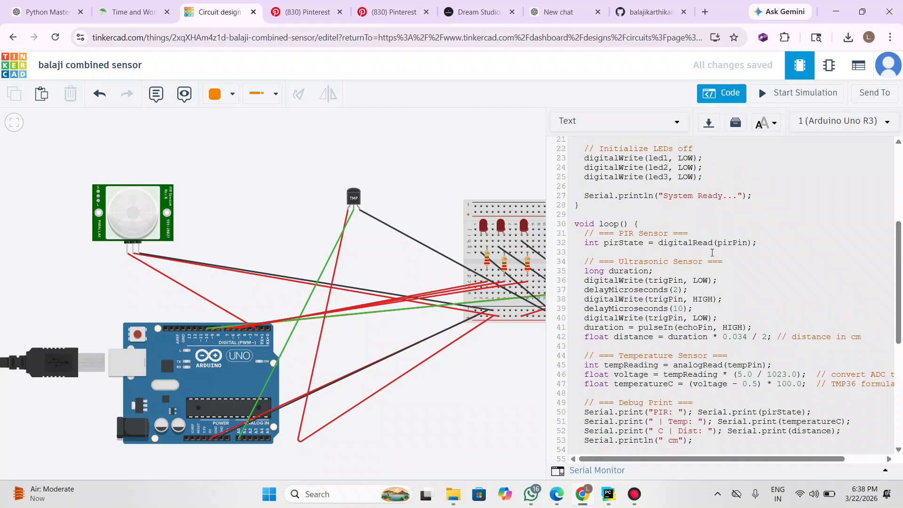
{"action": "left_click_drag", "start_coordinate": [741, 241], "coordinate": [600, 242]}
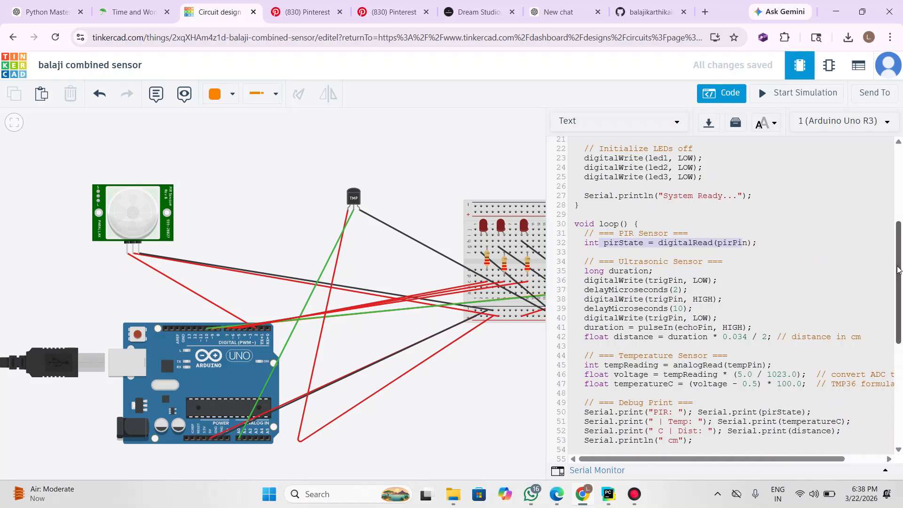
{"action": "scroll", "coordinate": [901, 278], "scroll_direction": "up", "scroll_amount": 4}
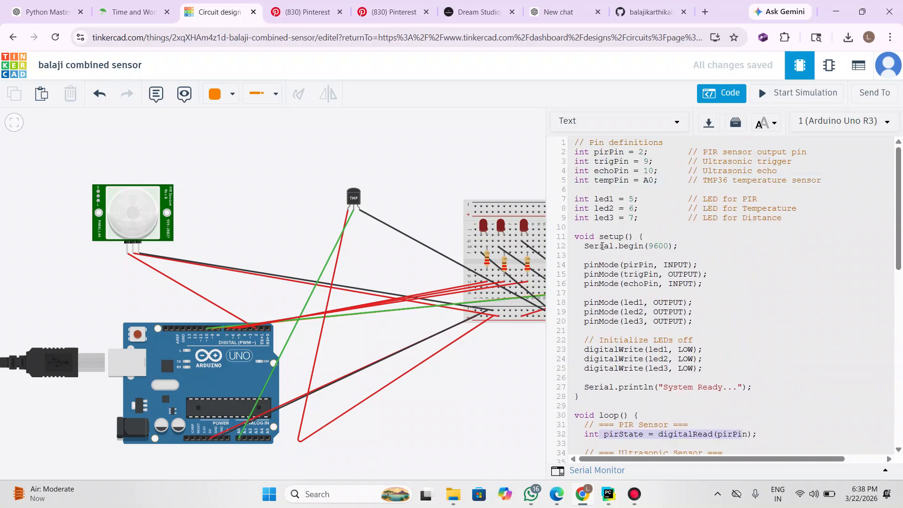
{"action": "left_click_drag", "start_coordinate": [653, 152], "coordinate": [593, 151]}
{"action": "scroll", "coordinate": [840, 252], "scroll_direction": "down", "scroll_amount": 9}
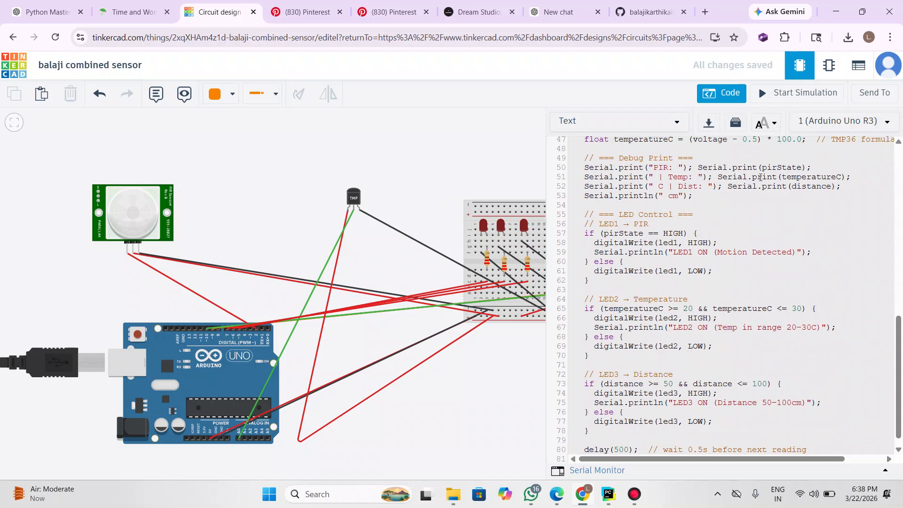
Step: Highlight the "Temp:" label and temperatureC debug prints, and compare them with the temperatureC formula
{"action": "left_click_drag", "start_coordinate": [695, 178], "coordinate": [653, 182]}
{"action": "left_click", "coordinate": [711, 178]}
{"action": "left_click_drag", "start_coordinate": [737, 176], "coordinate": [856, 177]}
{"action": "left_click_drag", "start_coordinate": [753, 141], "coordinate": [638, 147]}
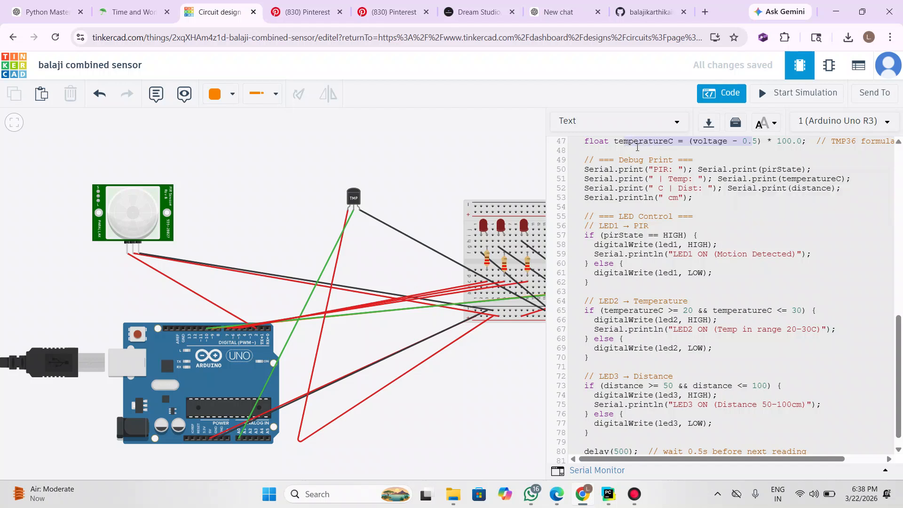
{"action": "left_click", "coordinate": [809, 188]}
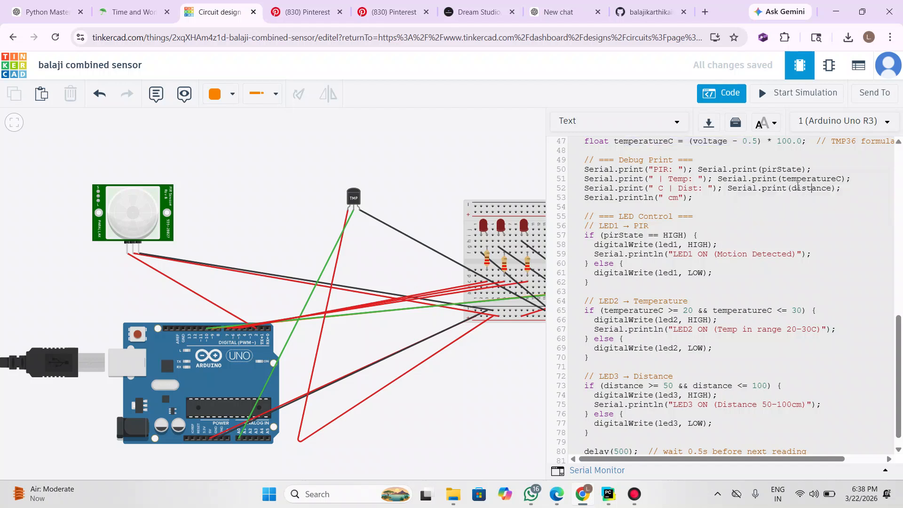
Step: Highlight the "Dist:" label and distance debug prints, and trace distance back to its calculation in the ultrasonic section
{"action": "left_click_drag", "start_coordinate": [628, 193], "coordinate": [755, 194]}
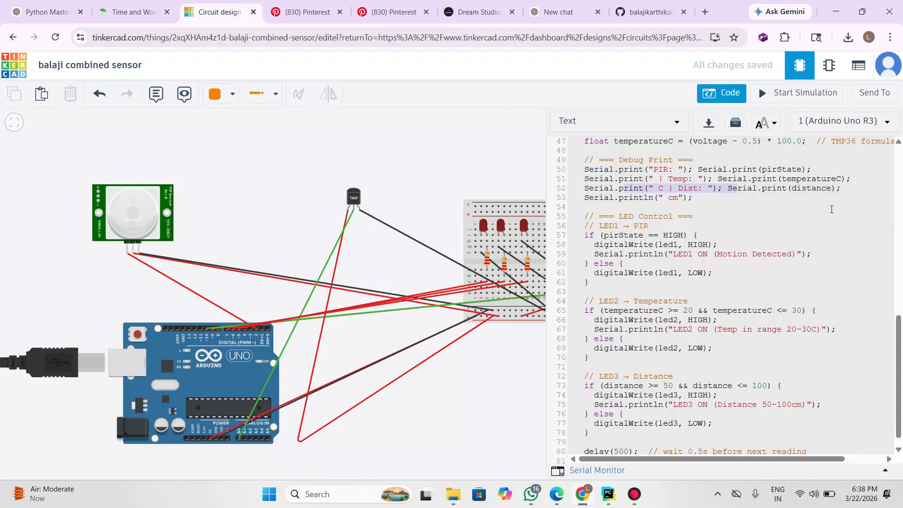
{"action": "left_click", "coordinate": [824, 210]}
{"action": "left_click_drag", "start_coordinate": [718, 190], "coordinate": [654, 189]}
{"action": "left_click", "coordinate": [744, 189]}
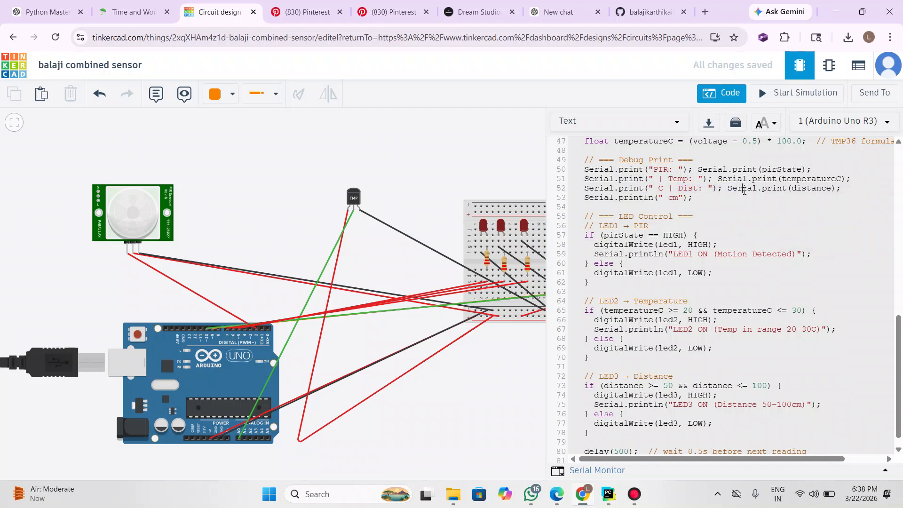
{"action": "left_click_drag", "start_coordinate": [746, 189], "coordinate": [807, 189]}
{"action": "left_click", "coordinate": [829, 235]}
{"action": "left_click_drag", "start_coordinate": [900, 332], "coordinate": [888, 279]}
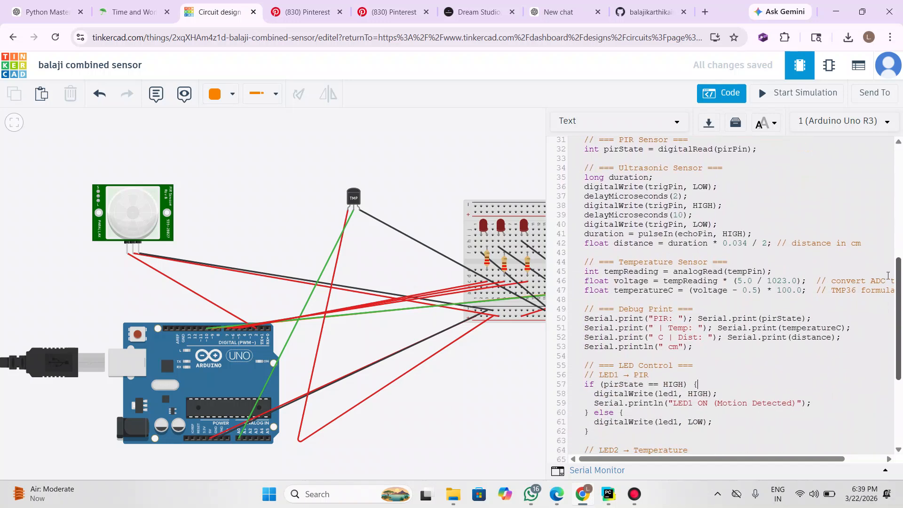
Step: Highlight the distance variable in its calculation, the matching distance debug print and the closing " cm" print line
{"action": "left_click_drag", "start_coordinate": [655, 245], "coordinate": [611, 245]}
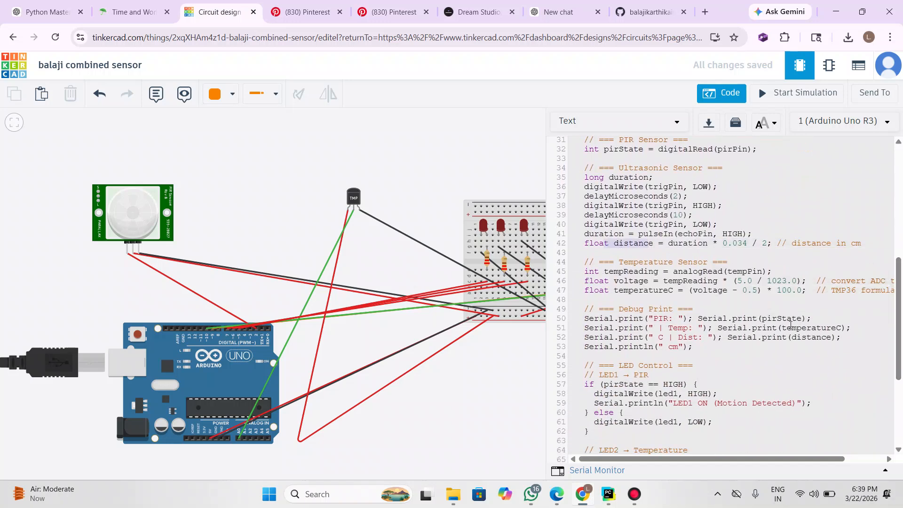
{"action": "left_click_drag", "start_coordinate": [900, 394], "coordinate": [899, 464]}
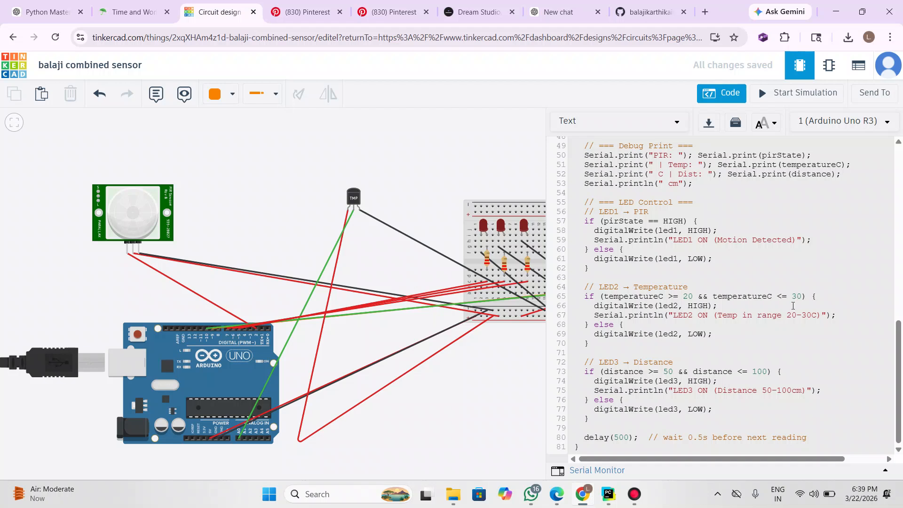
{"action": "left_click_drag", "start_coordinate": [827, 174], "coordinate": [757, 179]}
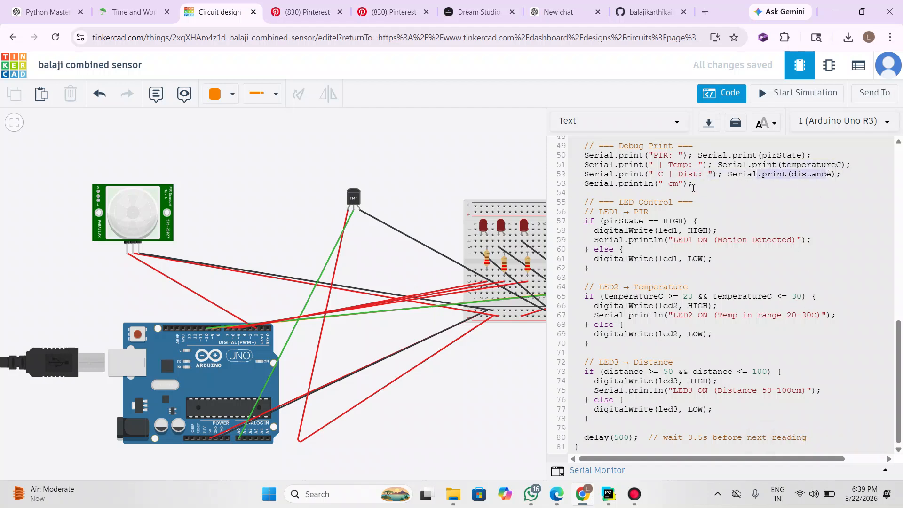
{"action": "left_click", "coordinate": [708, 182]}
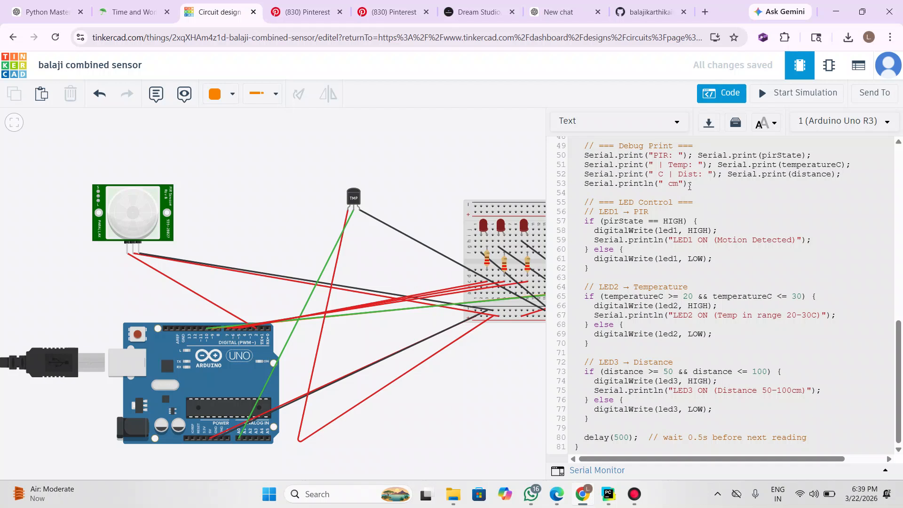
{"action": "left_click_drag", "start_coordinate": [696, 179], "coordinate": [615, 183]}
Step: Examine the pirState == HIGH condition and the else branch in the LED1 block of the LED control code
{"action": "left_click", "coordinate": [687, 241]}
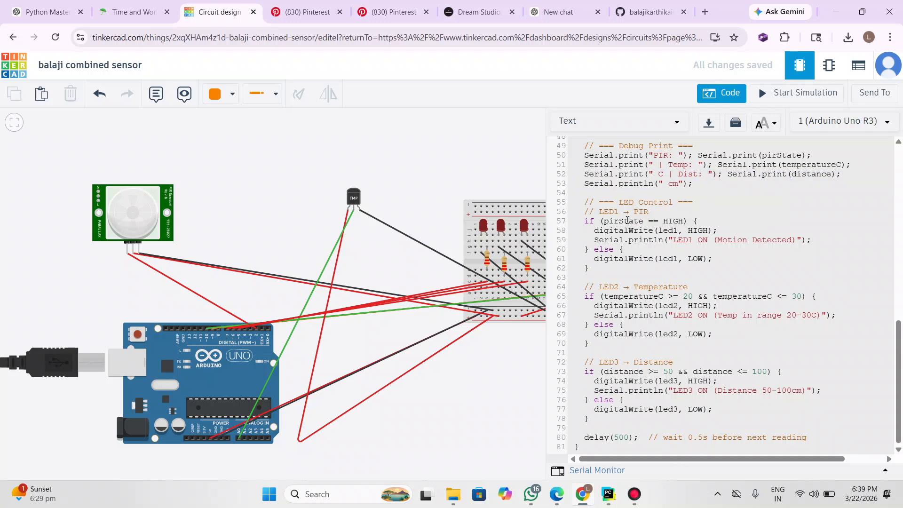
{"action": "double_click", "coordinate": [661, 221]}
{"action": "left_click", "coordinate": [811, 213]}
{"action": "left_click", "coordinate": [643, 220]}
{"action": "triple_click", "coordinate": [615, 250]}
{"action": "left_click", "coordinate": [715, 245]}
Step: Trace pirState back to the pirPin = 2 definition and highlight its digitalRead(pirPin) line in the loop
{"action": "left_click_drag", "start_coordinate": [899, 350], "coordinate": [901, 178]}
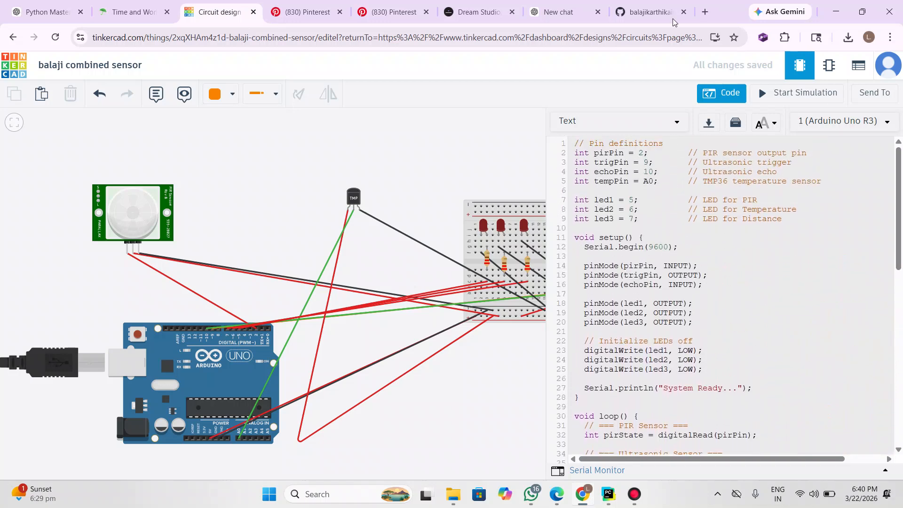
{"action": "left_click_drag", "start_coordinate": [654, 153], "coordinate": [605, 153]}
{"action": "right_click", "coordinate": [772, 146]}
{"action": "key", "text": "Escape"}
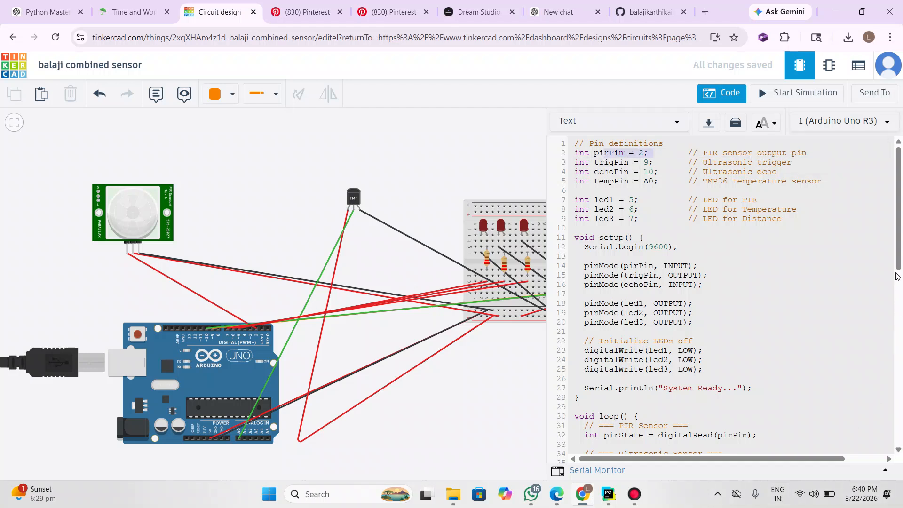
{"action": "left_click_drag", "start_coordinate": [896, 277], "coordinate": [899, 343]}
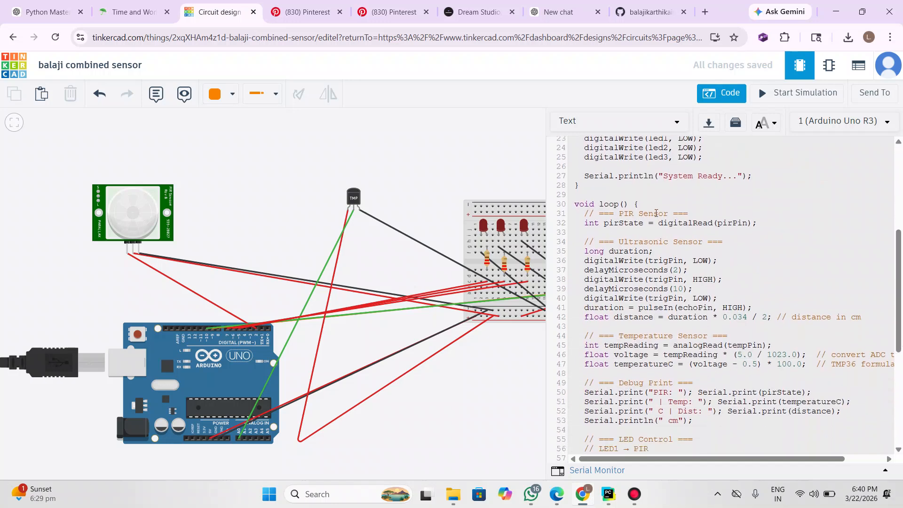
{"action": "left_click_drag", "start_coordinate": [757, 223], "coordinate": [587, 223]}
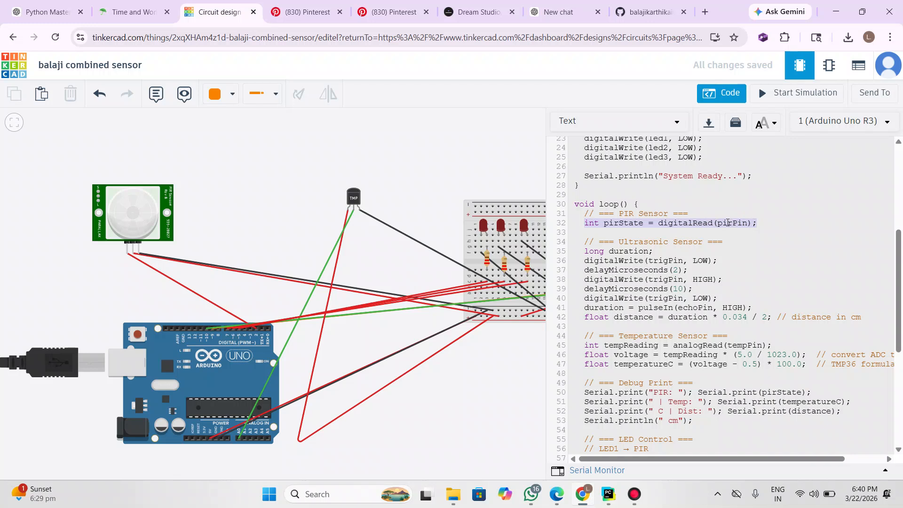
{"action": "left_click", "coordinate": [694, 223]}
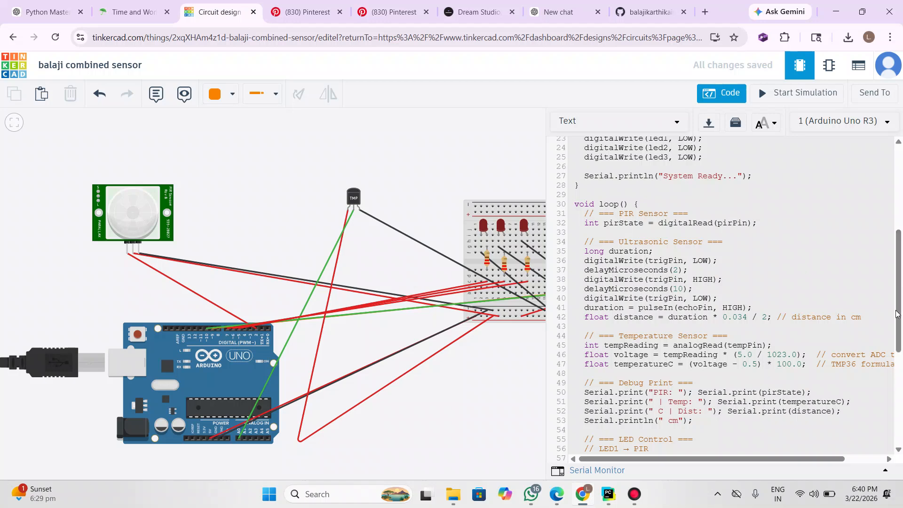
Step: Examine the digitalWrite(led1, HIGH) line and highlight the LED1 else branch that writes led1 LOW
{"action": "left_click_drag", "start_coordinate": [900, 325], "coordinate": [901, 440]}
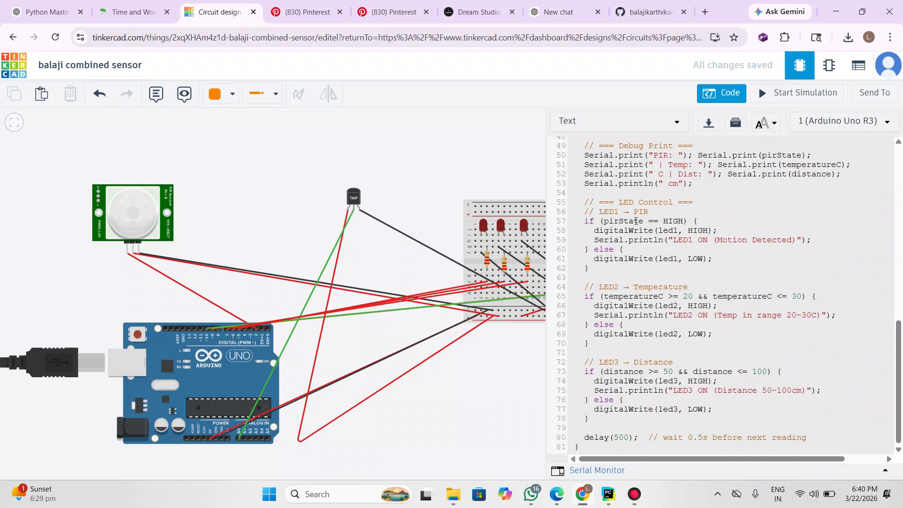
{"action": "left_click", "coordinate": [663, 230]}
{"action": "left_click", "coordinate": [633, 231]}
{"action": "left_click", "coordinate": [669, 230]}
{"action": "key", "text": "Down"}
{"action": "key", "text": "Down"}
{"action": "left_click_drag", "start_coordinate": [627, 253], "coordinate": [673, 265]}
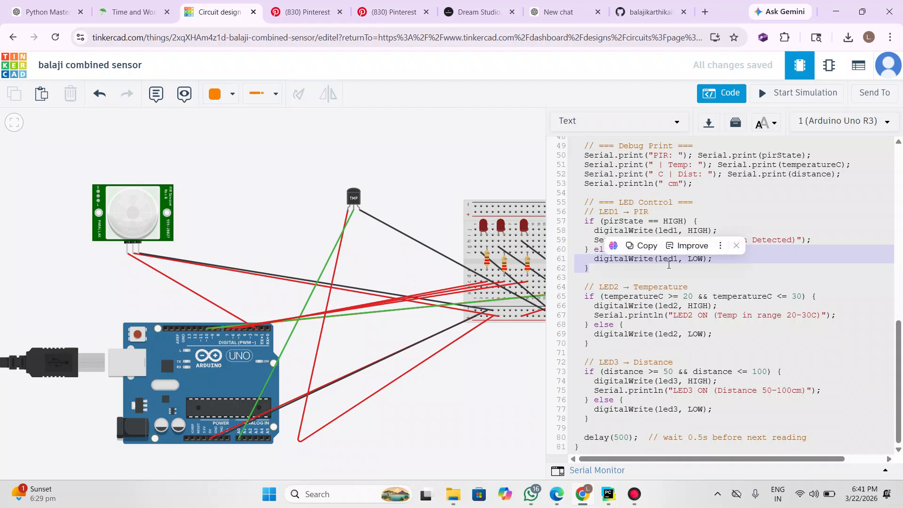
{"action": "left_click", "coordinate": [724, 267]}
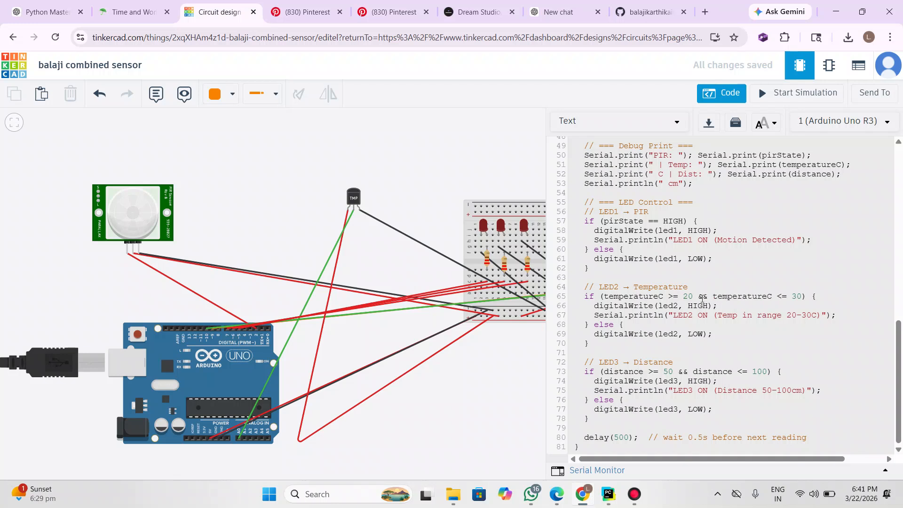
Step: Highlight the && operator in the LED2 temperature condition and the else branch that writes led2 LOW
{"action": "left_click_drag", "start_coordinate": [711, 296], "coordinate": [698, 296]}
{"action": "left_click", "coordinate": [742, 272]}
{"action": "left_click_drag", "start_coordinate": [620, 324], "coordinate": [664, 341]}
Step: Highlight the distance condition in the LED3 block and its led3 HIGH and message lines, and examine its else branch
{"action": "left_click", "coordinate": [656, 372]}
{"action": "left_click", "coordinate": [563, 324]}
{"action": "left_click_drag", "start_coordinate": [749, 371], "coordinate": [813, 366]}
{"action": "left_click", "coordinate": [786, 342]}
{"action": "mouse_move", "coordinate": [658, 382]}
{"action": "left_mouse_down"}
{"action": "mouse_move", "coordinate": [677, 382]}
{"action": "mouse_move", "coordinate": [669, 390]}
{"action": "left_mouse_up"}
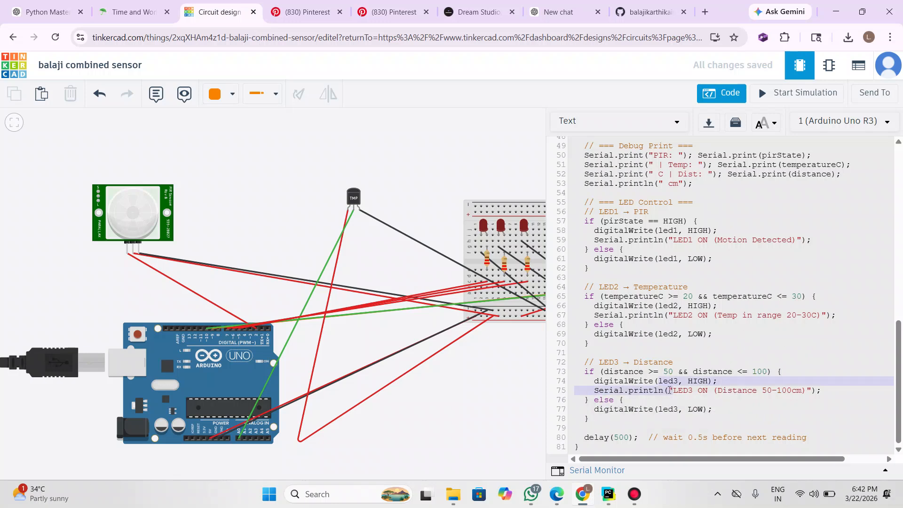
{"action": "left_click", "coordinate": [649, 409]}
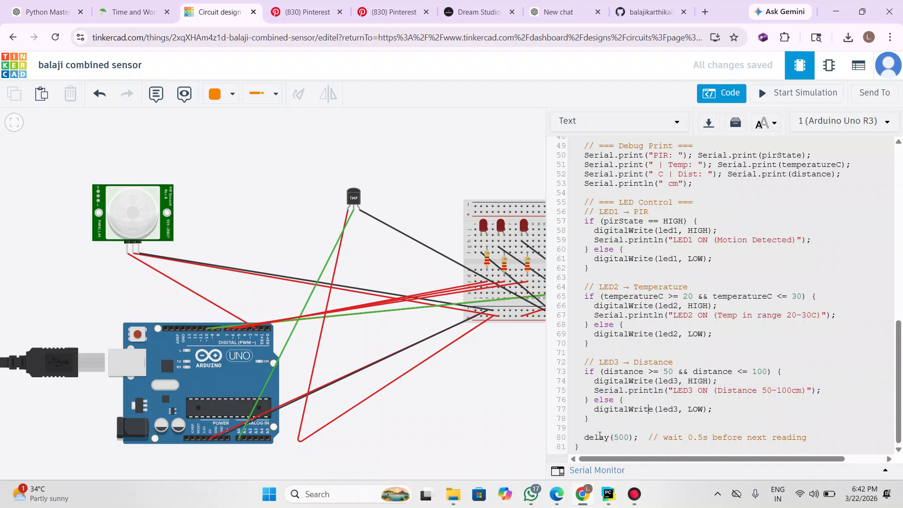
Step: Highlight the delay(500) line at the end of the loop
{"action": "left_click", "coordinate": [600, 436]}
{"action": "left_click_drag", "start_coordinate": [600, 436], "coordinate": [624, 437]}
{"action": "left_click", "coordinate": [667, 425]}
Step: Hide the code, simulate the circuit and move the ultrasonic sensor's target through about 149, 42, 34, 76 and 30 cm
{"action": "left_click", "coordinate": [729, 96]}
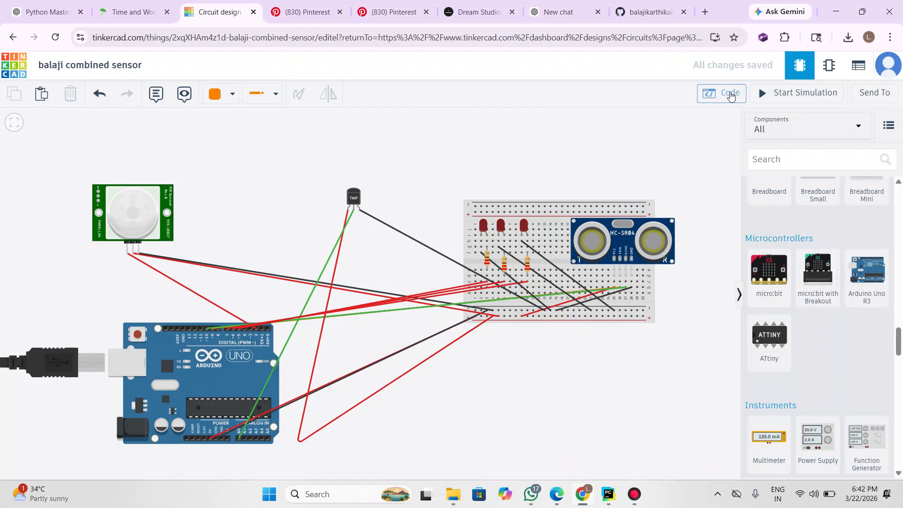
{"action": "left_click", "coordinate": [773, 99]}
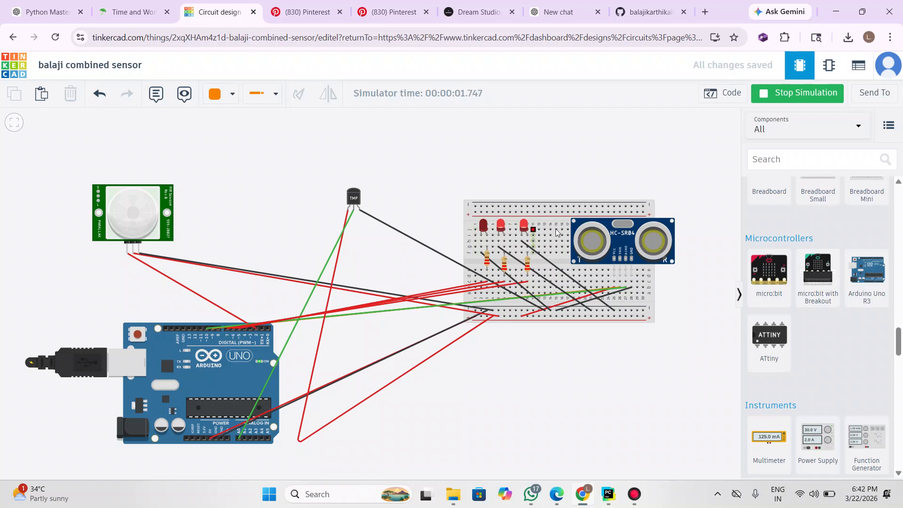
{"action": "left_click", "coordinate": [615, 238]}
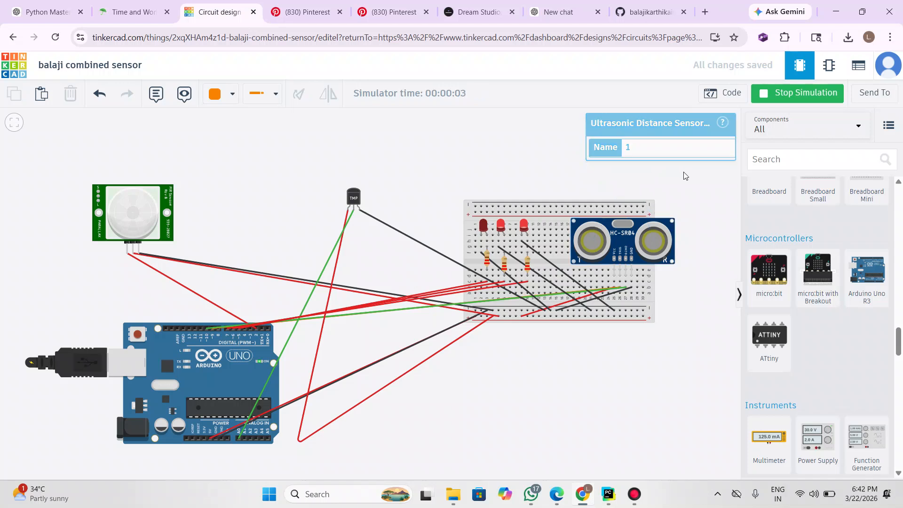
{"action": "left_click", "coordinate": [627, 238]}
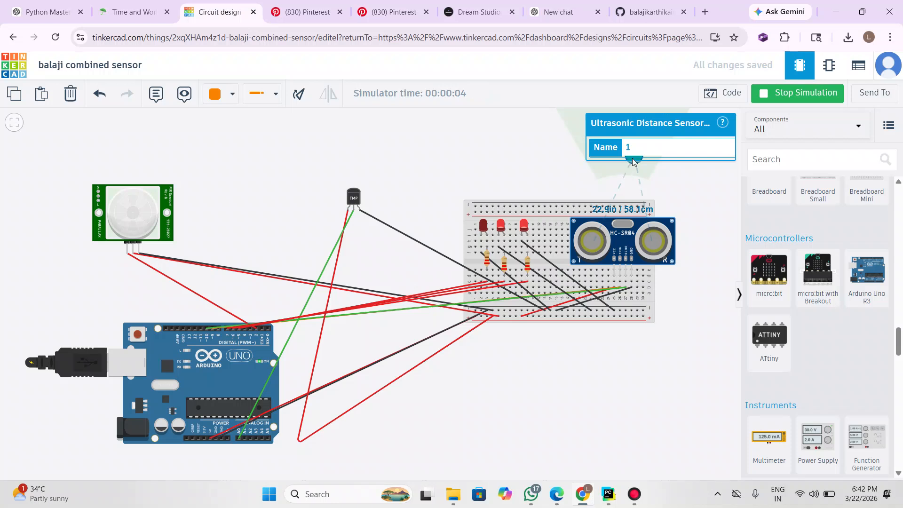
{"action": "left_click_drag", "start_coordinate": [633, 161], "coordinate": [582, 118]}
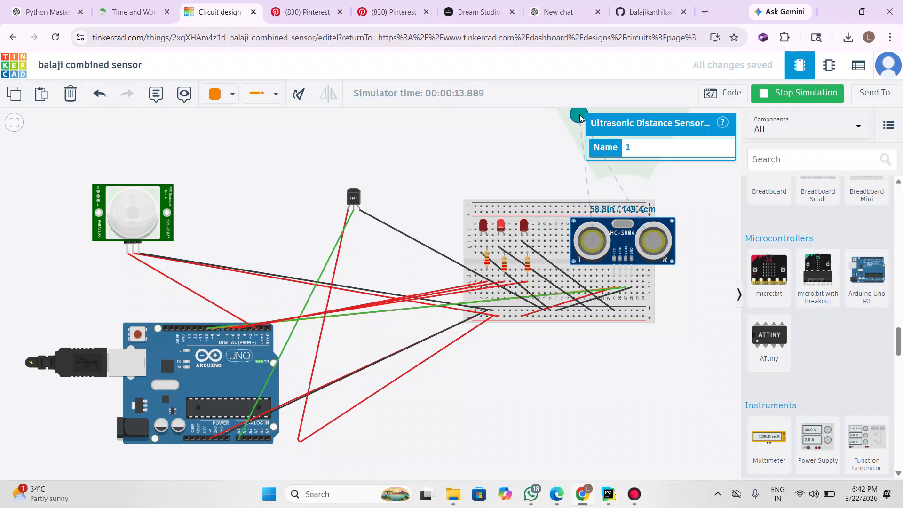
{"action": "left_click_drag", "start_coordinate": [580, 118], "coordinate": [598, 170]}
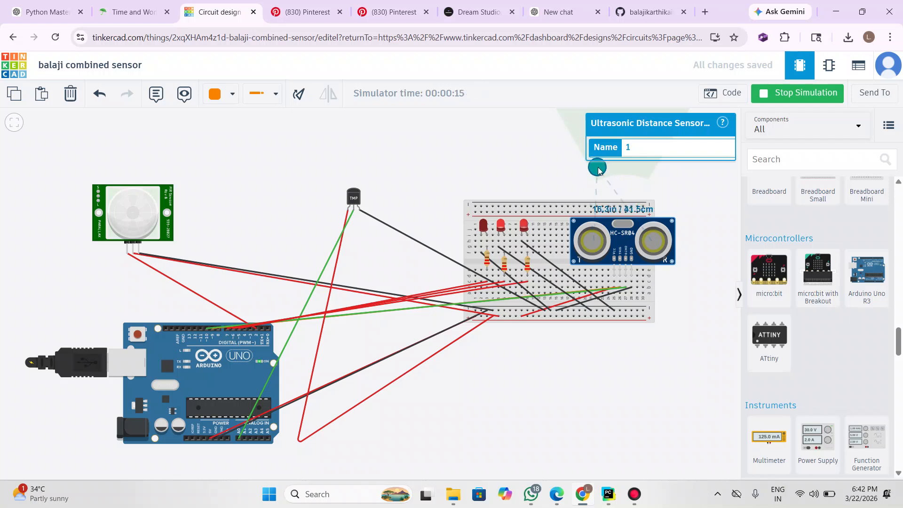
{"action": "left_click_drag", "start_coordinate": [598, 167], "coordinate": [597, 175]}
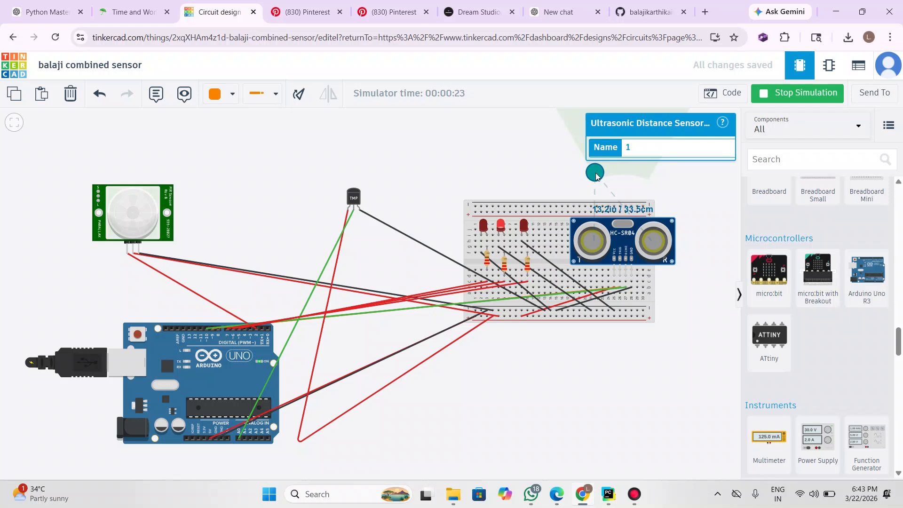
{"action": "left_click_drag", "start_coordinate": [596, 176], "coordinate": [585, 157]}
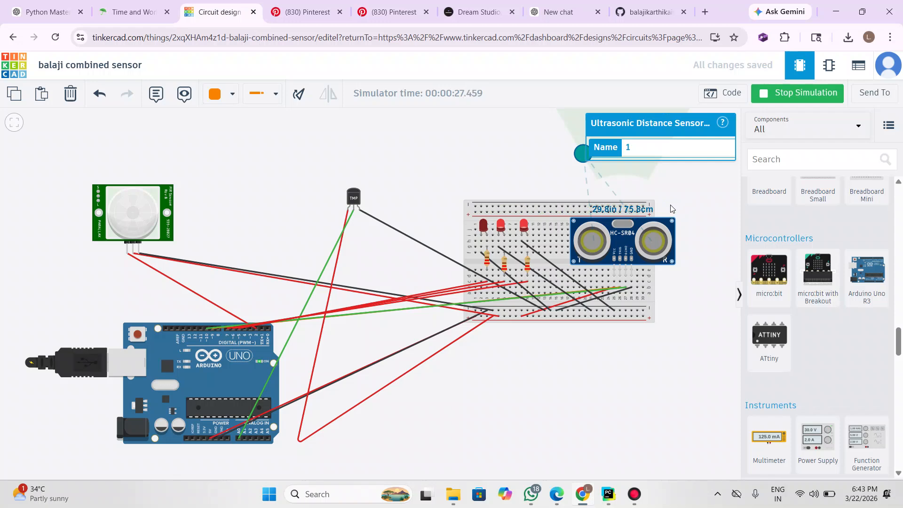
{"action": "left_click_drag", "start_coordinate": [577, 149], "coordinate": [593, 180]}
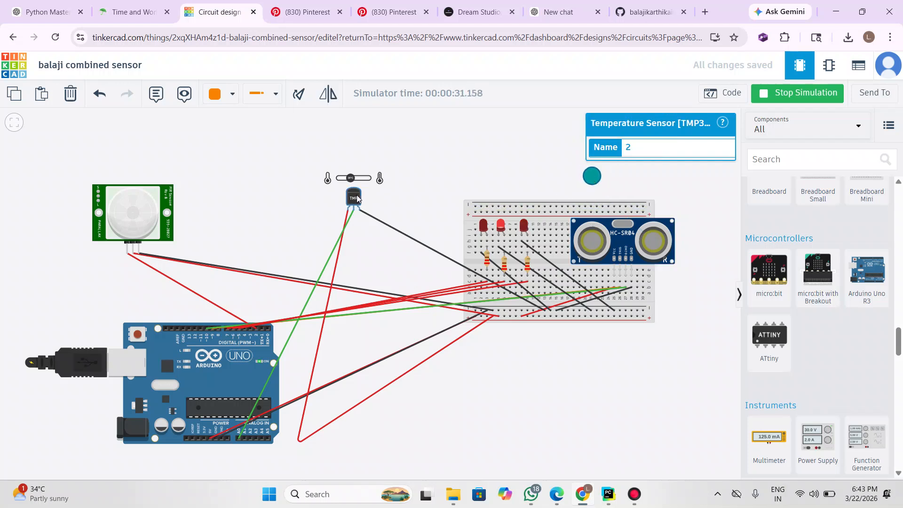
Step: Vary the simulated temperature of the TMP36 sensor and leave it near mid-range
{"action": "mouse_move", "coordinate": [350, 181]}
{"action": "left_mouse_down"}
{"action": "mouse_move", "coordinate": [362, 182]}
{"action": "mouse_move", "coordinate": [351, 189]}
{"action": "left_mouse_up"}
{"action": "mouse_move", "coordinate": [351, 179]}
{"action": "left_mouse_down"}
{"action": "mouse_move", "coordinate": [359, 186]}
{"action": "mouse_move", "coordinate": [352, 191]}
{"action": "left_mouse_up"}
Step: Bring the PIR sensor's motion target into view and move it closer to the sensor within the detection zone
{"action": "left_click", "coordinate": [134, 213]}
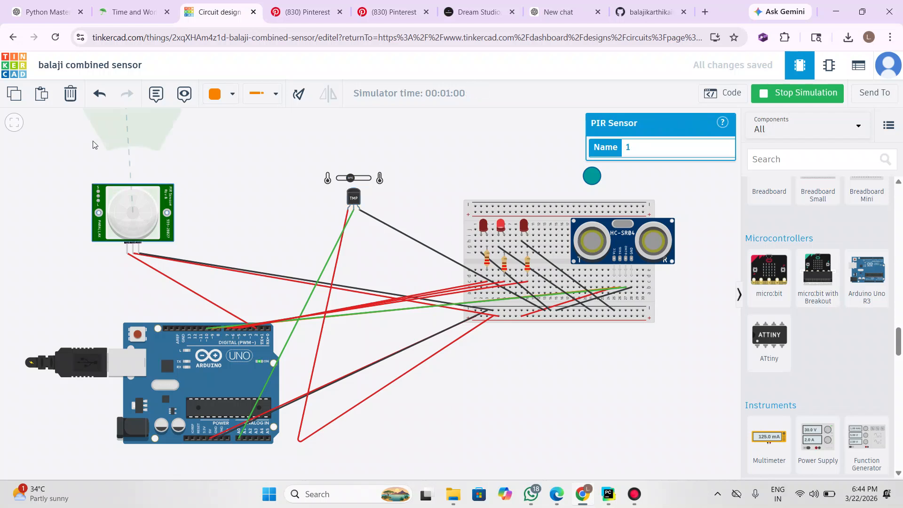
{"action": "left_click", "coordinate": [120, 121]}
{"action": "left_click_drag", "start_coordinate": [120, 124], "coordinate": [146, 169]}
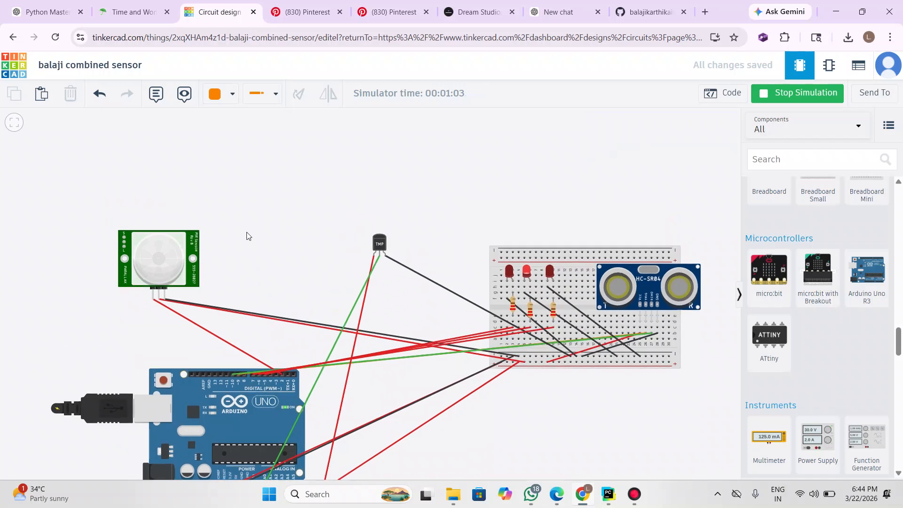
{"action": "left_click", "coordinate": [188, 253]}
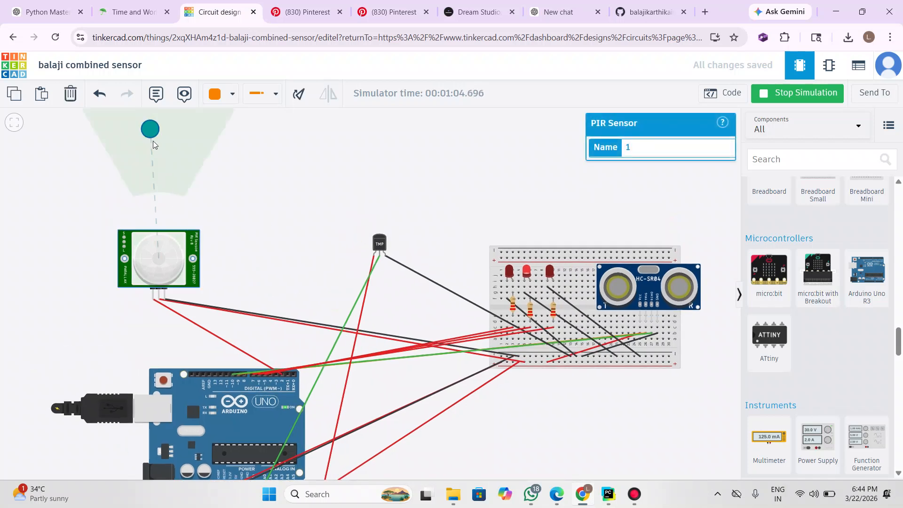
{"action": "left_click_drag", "start_coordinate": [152, 135], "coordinate": [151, 181]}
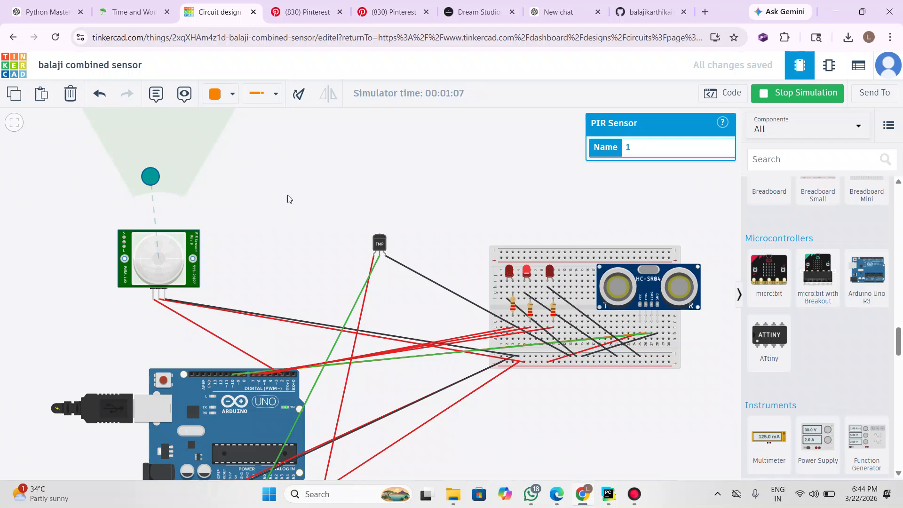
Step: Check the LED control code beside the running circuit, and move the PIR target away and back within its detection zone
{"action": "left_click", "coordinate": [721, 92]}
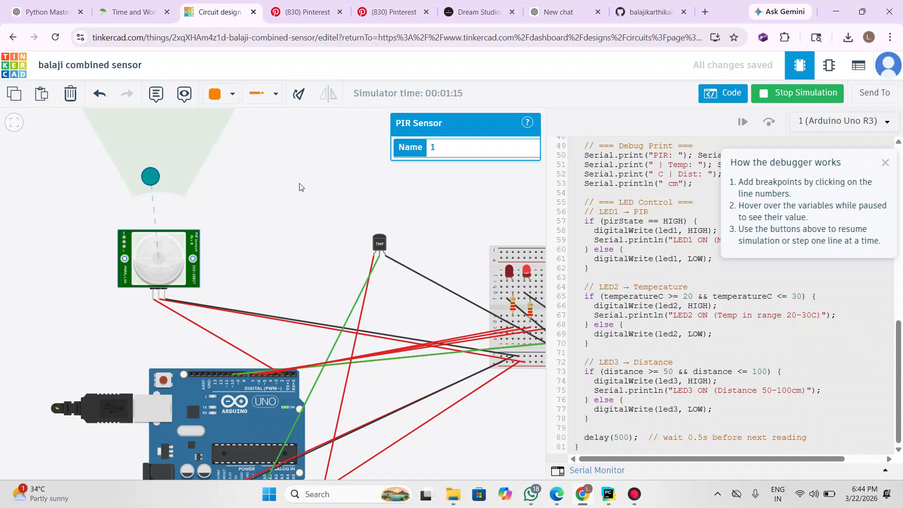
{"action": "left_click_drag", "start_coordinate": [152, 176], "coordinate": [157, 159]}
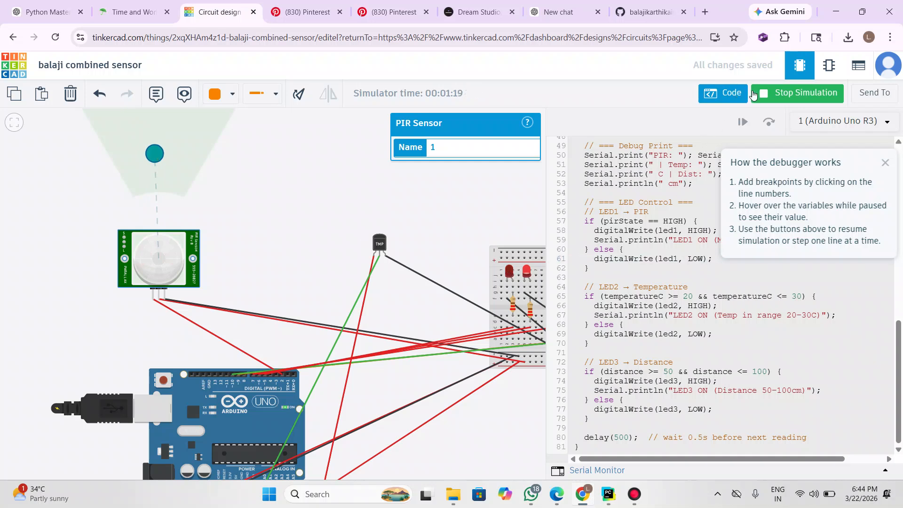
{"action": "left_click", "coordinate": [730, 98]}
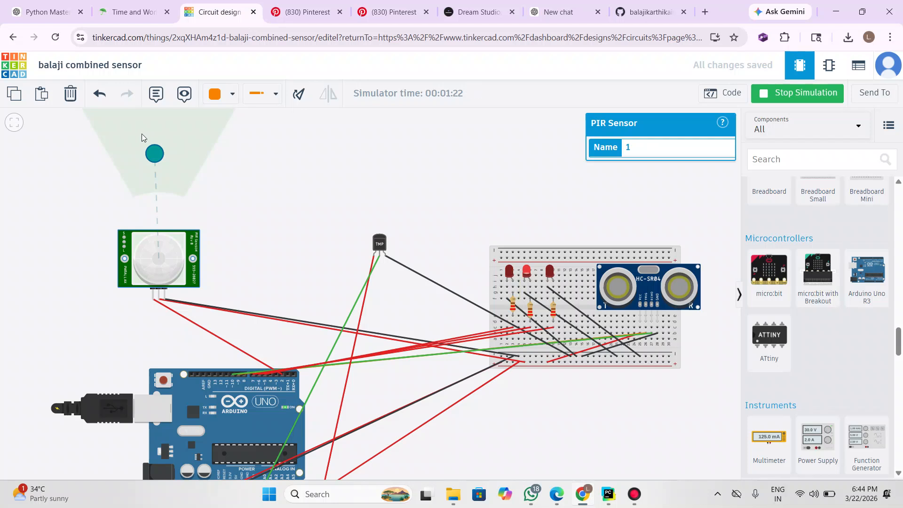
{"action": "mouse_move", "coordinate": [155, 153]}
{"action": "left_mouse_down"}
{"action": "mouse_move", "coordinate": [127, 136]}
{"action": "mouse_move", "coordinate": [147, 134]}
{"action": "mouse_move", "coordinate": [155, 147]}
{"action": "left_mouse_up"}
{"action": "left_click_drag", "start_coordinate": [159, 114], "coordinate": [151, 157]}
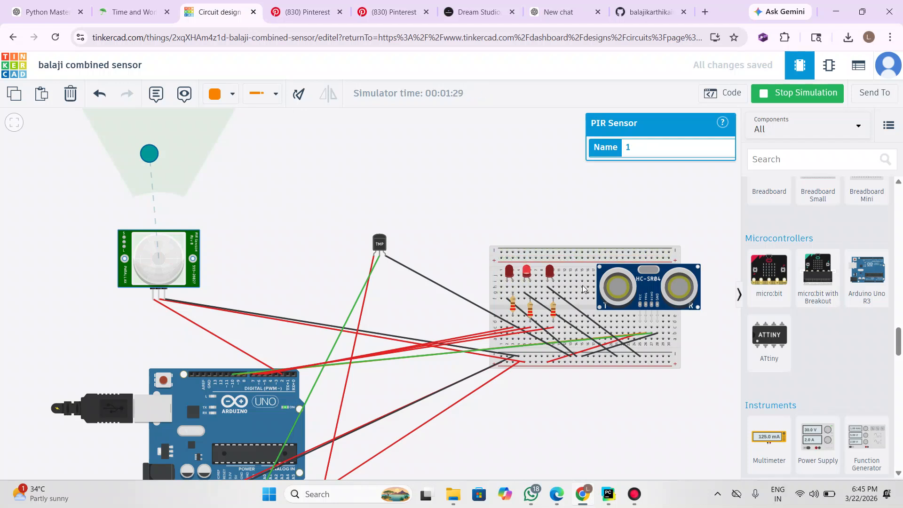
Step: Move the ultrasonic sensor's target to about 76 cm
{"action": "left_click", "coordinate": [652, 283]}
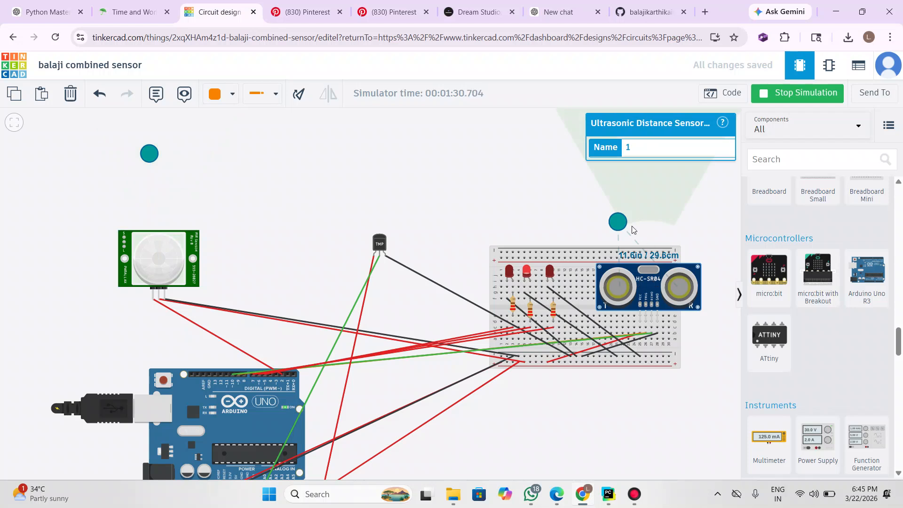
{"action": "left_click_drag", "start_coordinate": [616, 227], "coordinate": [626, 198]}
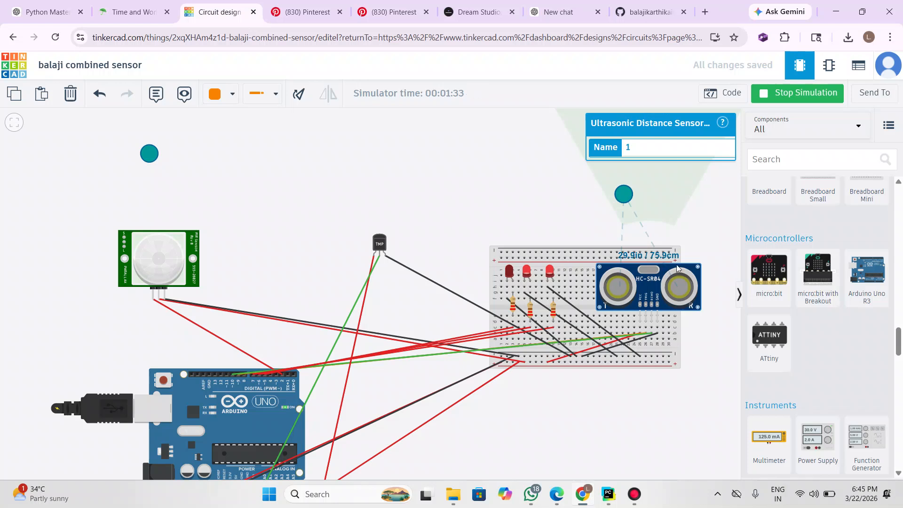
Step: Try the TMP36 sensor at a high simulated temperature and bring it back to slightly below mid-range
{"action": "left_click", "coordinate": [384, 244]}
{"action": "left_click", "coordinate": [371, 225]}
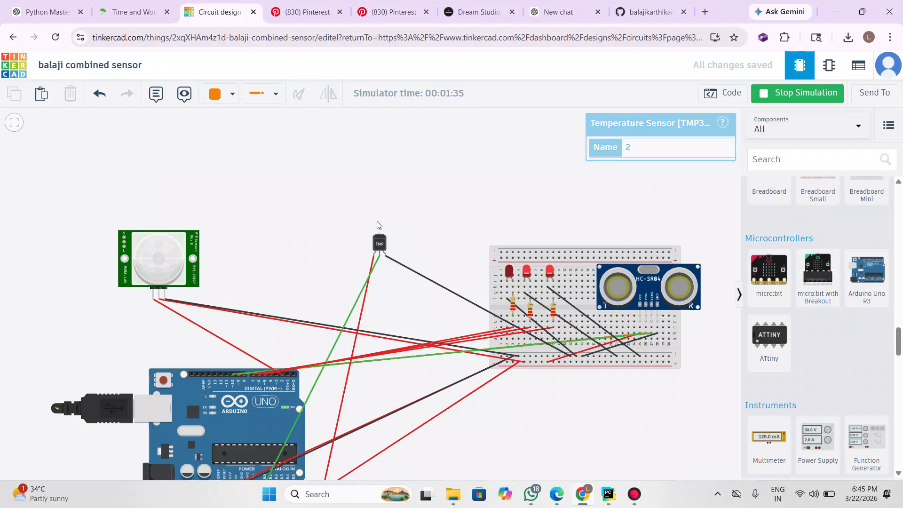
{"action": "left_click", "coordinate": [390, 245]}
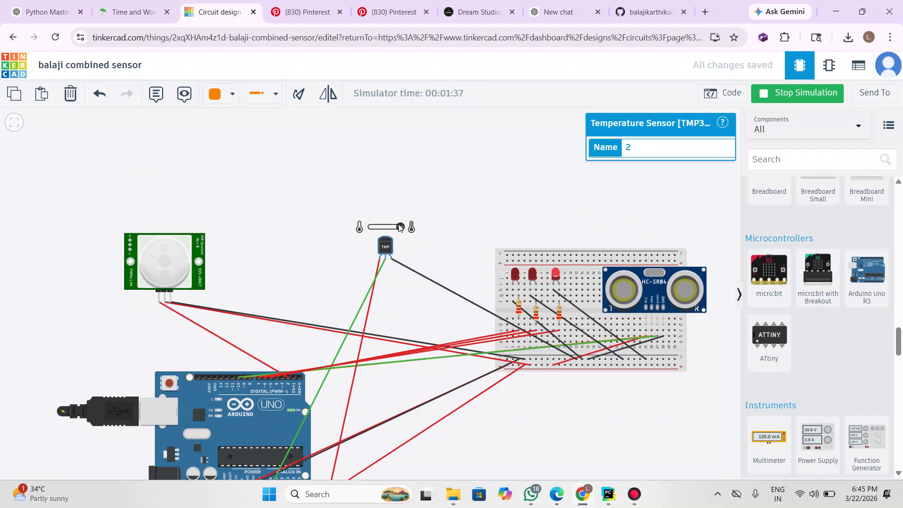
{"action": "left_click_drag", "start_coordinate": [399, 225], "coordinate": [382, 231]}
Step: Move the PIR target sideways across its detection zone to trigger motion, and stop the simulation
{"action": "left_click", "coordinate": [165, 268]}
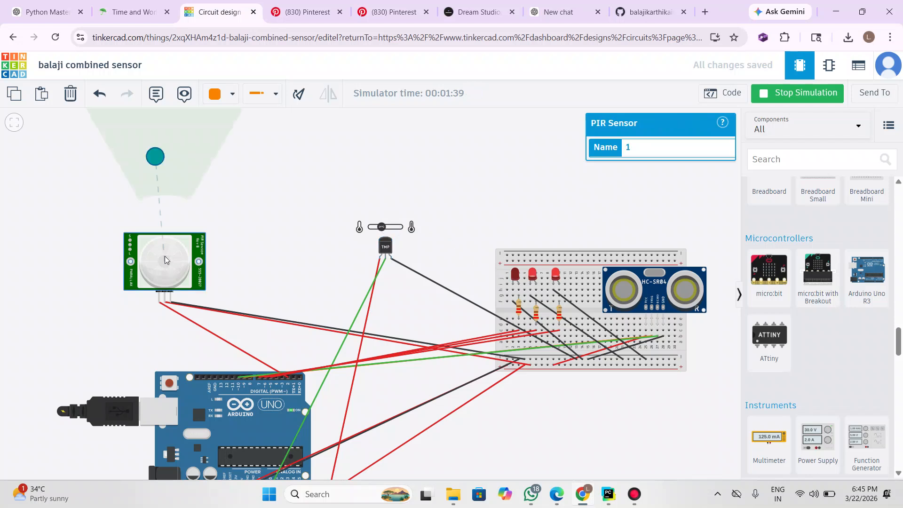
{"action": "left_click", "coordinate": [159, 159]}
{"action": "left_click_drag", "start_coordinate": [159, 161], "coordinate": [183, 156]}
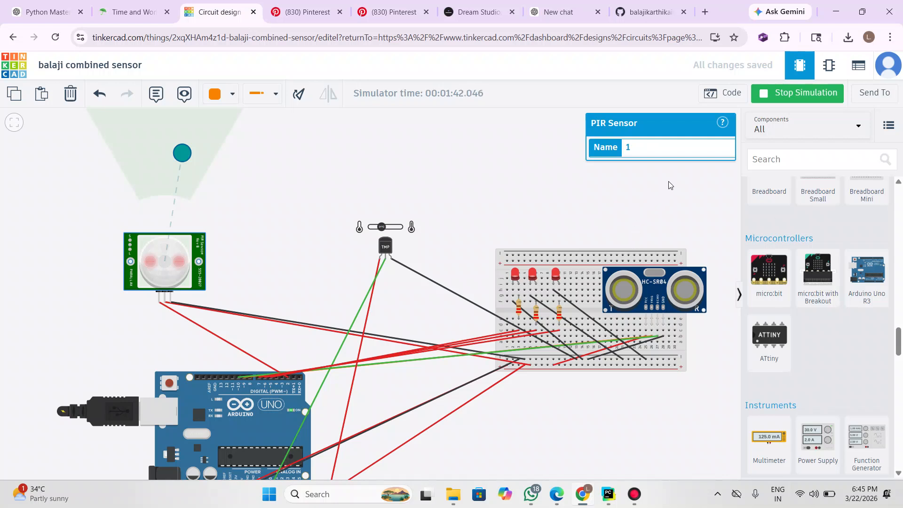
{"action": "left_click", "coordinate": [788, 91]}
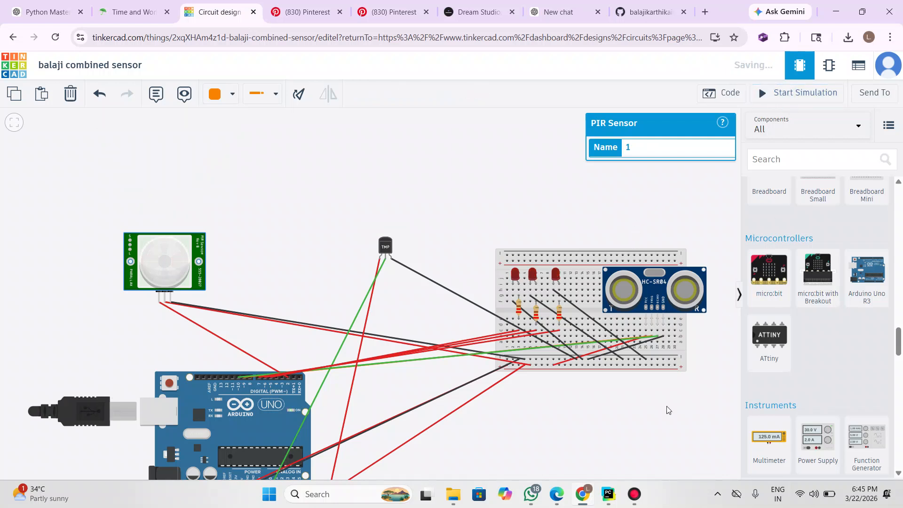
{"action": "left_click", "coordinate": [634, 494]}
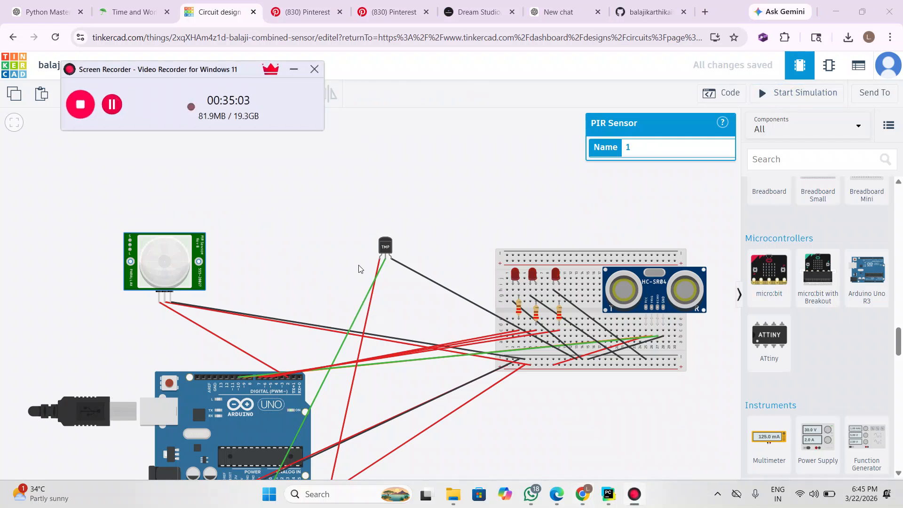